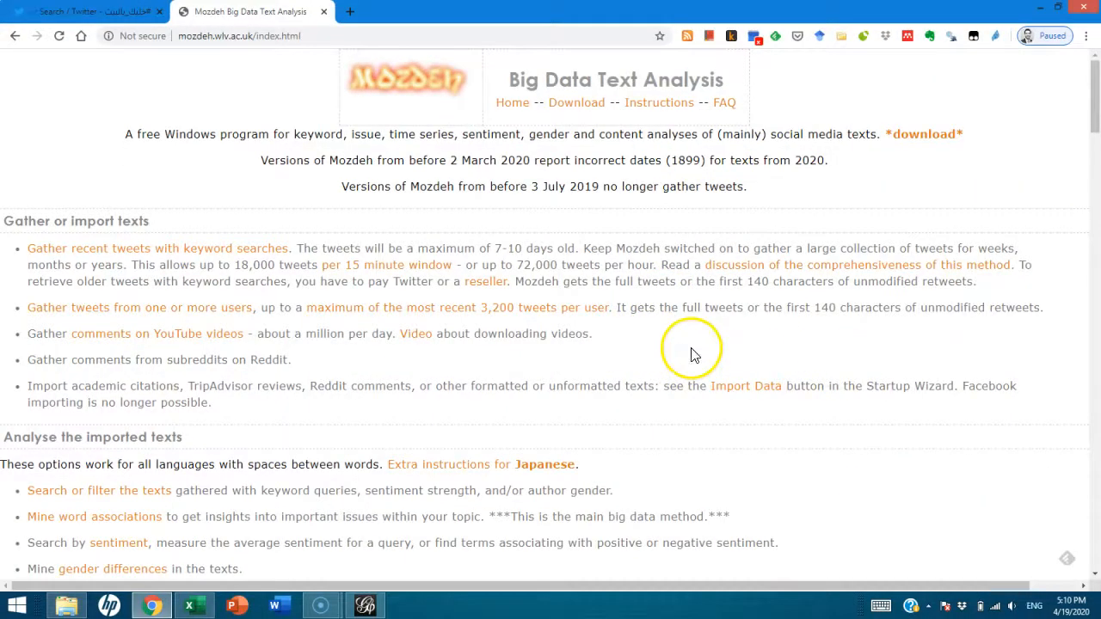
Open the Mozdeh download and installation page
{"action": "left_click_drag", "start_coordinate": [1092, 120], "coordinate": [1096, 541]}
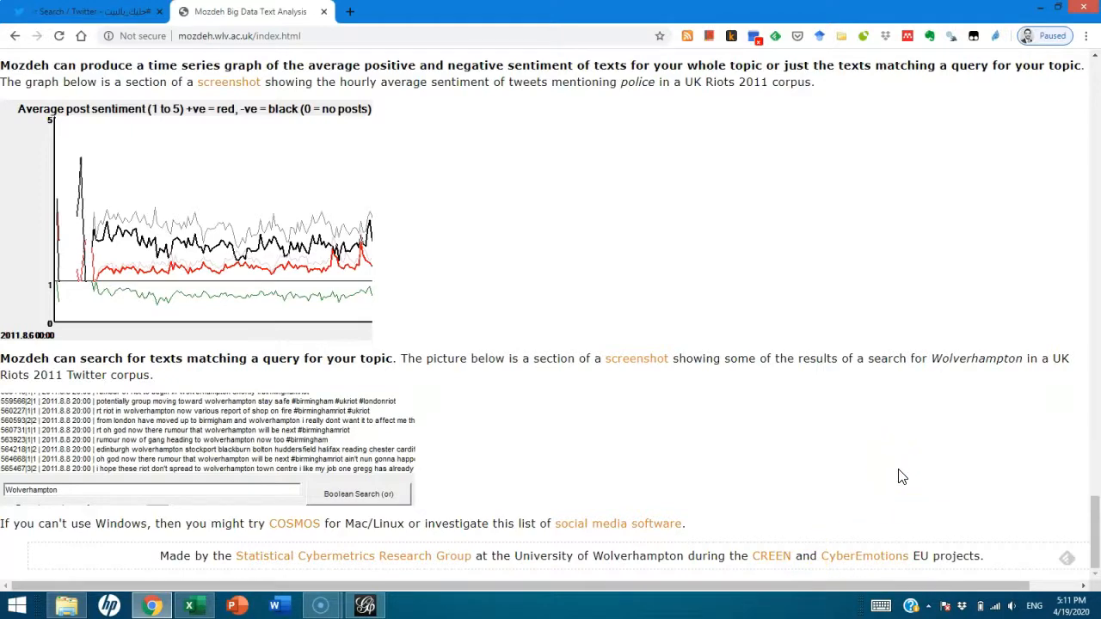
{"action": "scroll", "coordinate": [752, 298], "scroll_direction": "up", "scroll_amount": 3}
{"action": "scroll", "coordinate": [754, 301], "scroll_direction": "down", "scroll_amount": 2}
{"action": "scroll", "coordinate": [752, 304], "scroll_direction": "up", "scroll_amount": 1}
{"action": "left_click_drag", "start_coordinate": [1089, 504], "coordinate": [1090, 45]}
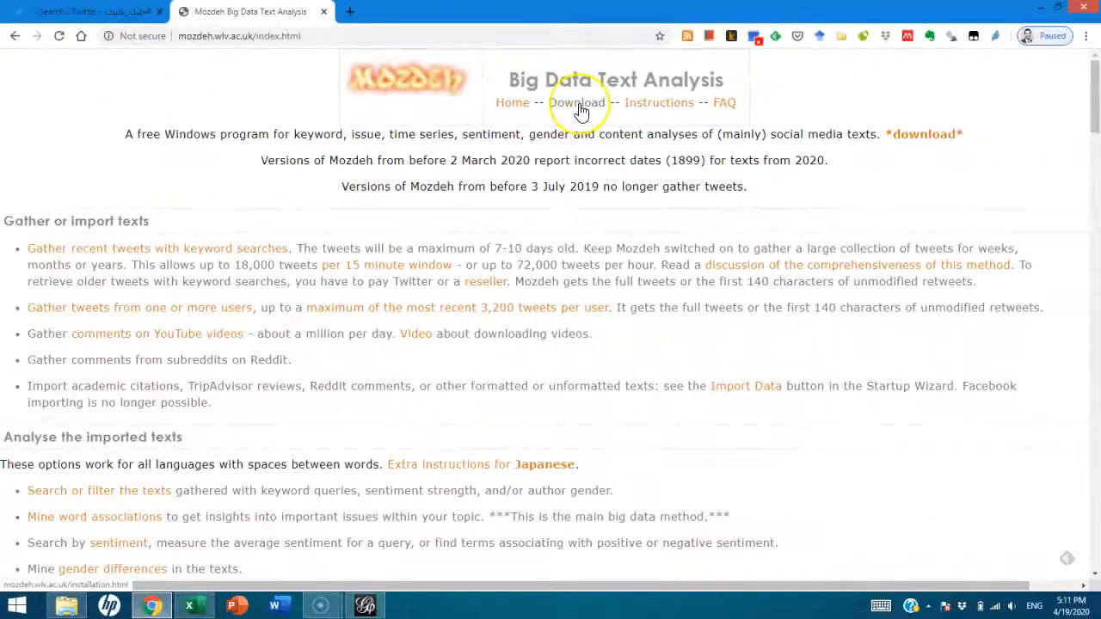
{"action": "left_click", "coordinate": [579, 107]}
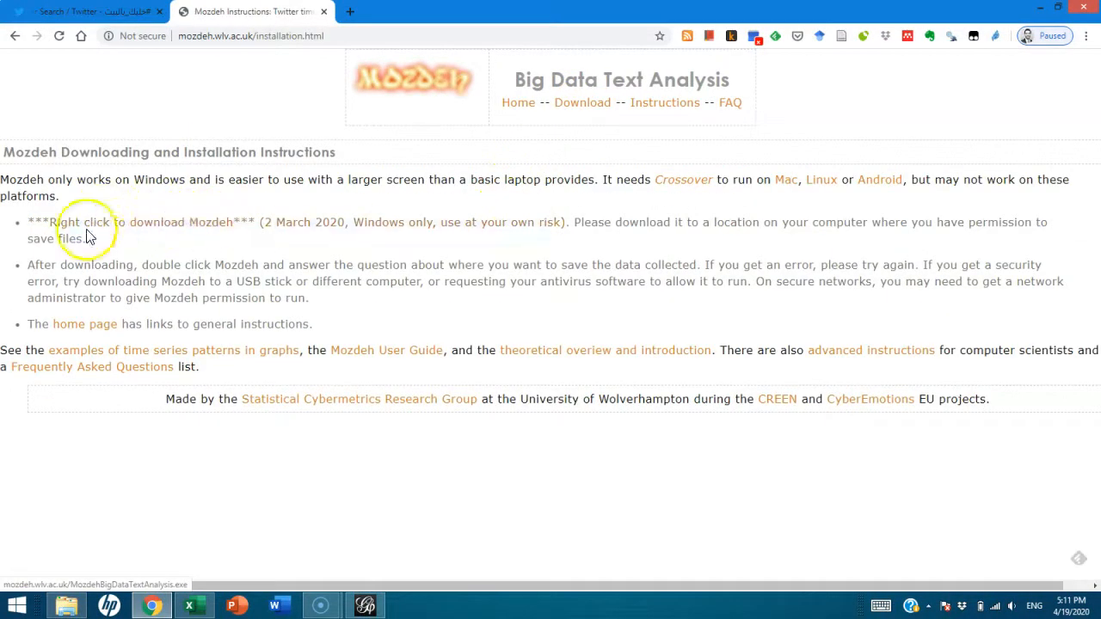
Save the Mozdeh program link into Documents, replacing the existing file
{"action": "right_click", "coordinate": [129, 224]}
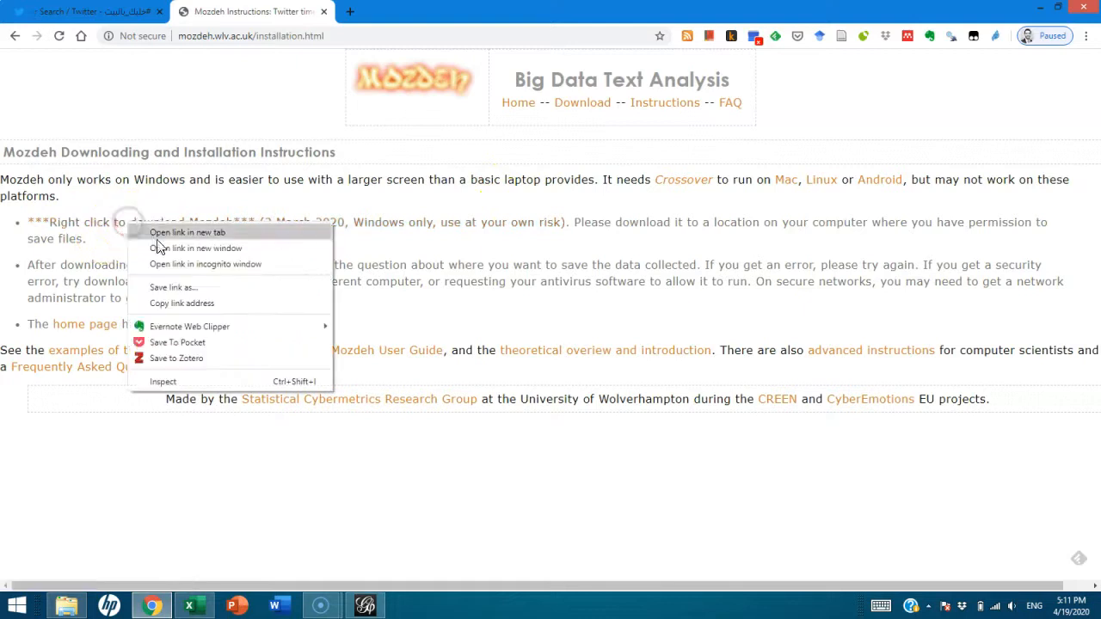
{"action": "left_click", "coordinate": [188, 287]}
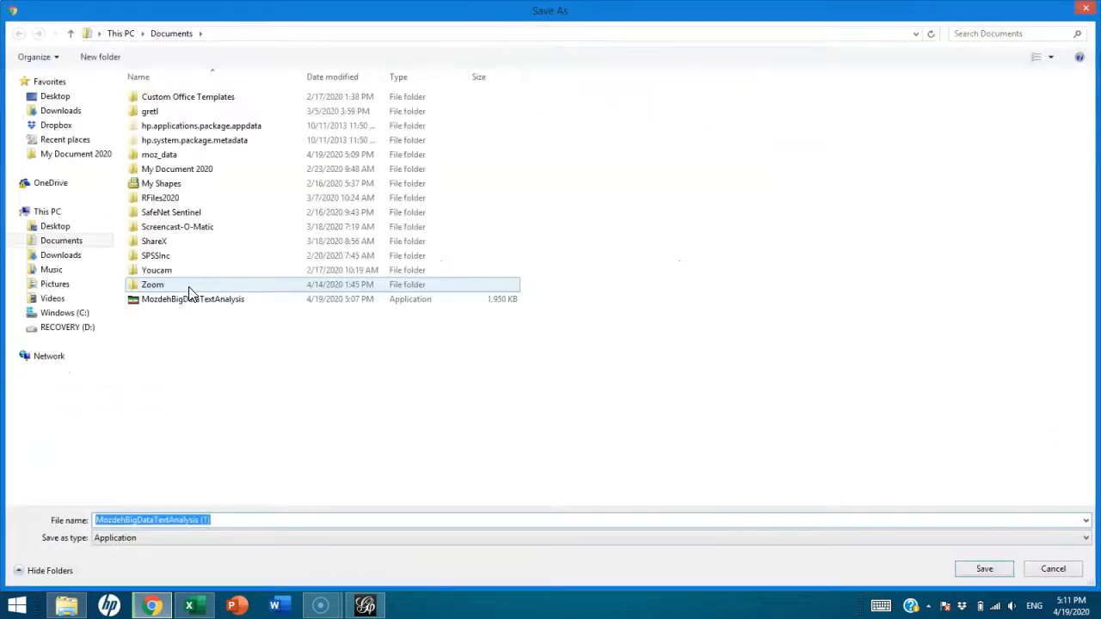
{"action": "left_click", "coordinate": [164, 299]}
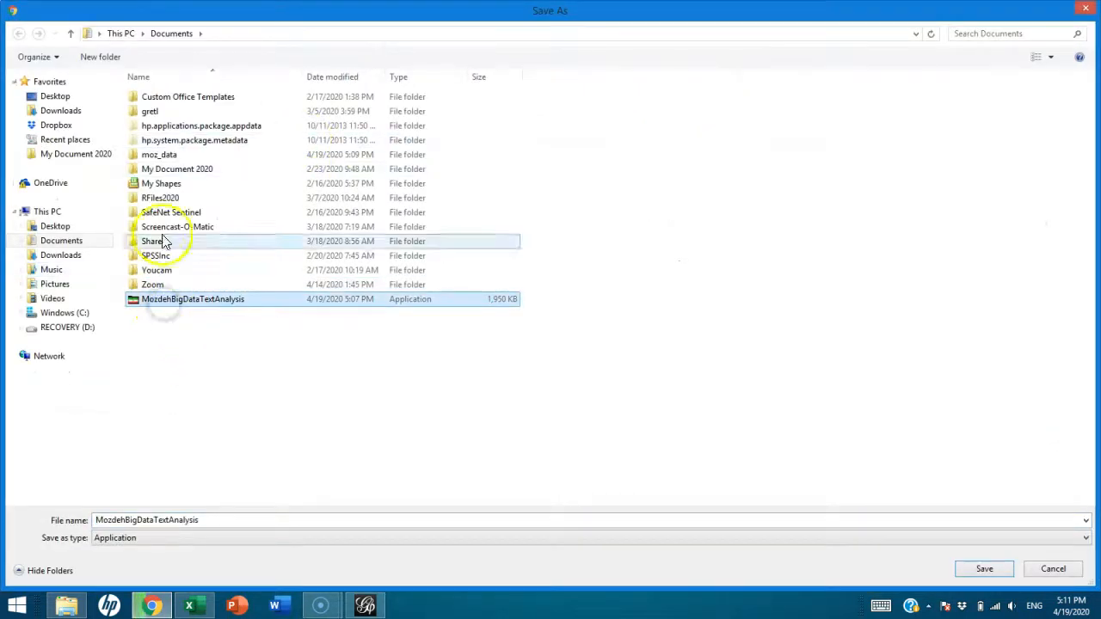
{"action": "left_click", "coordinate": [980, 569]}
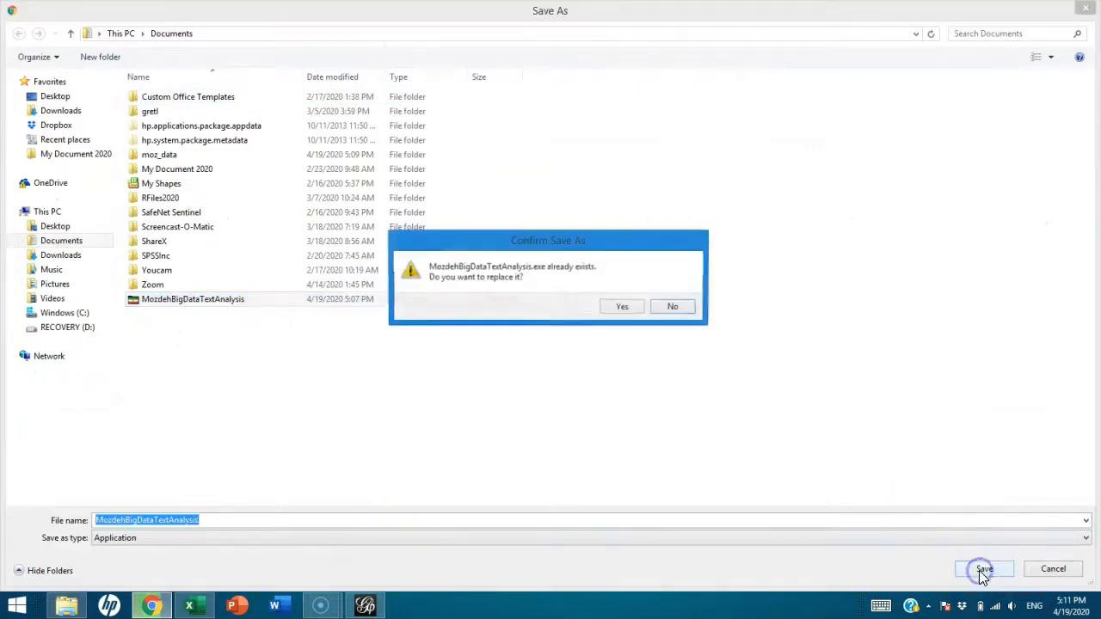
{"action": "left_click", "coordinate": [623, 310]}
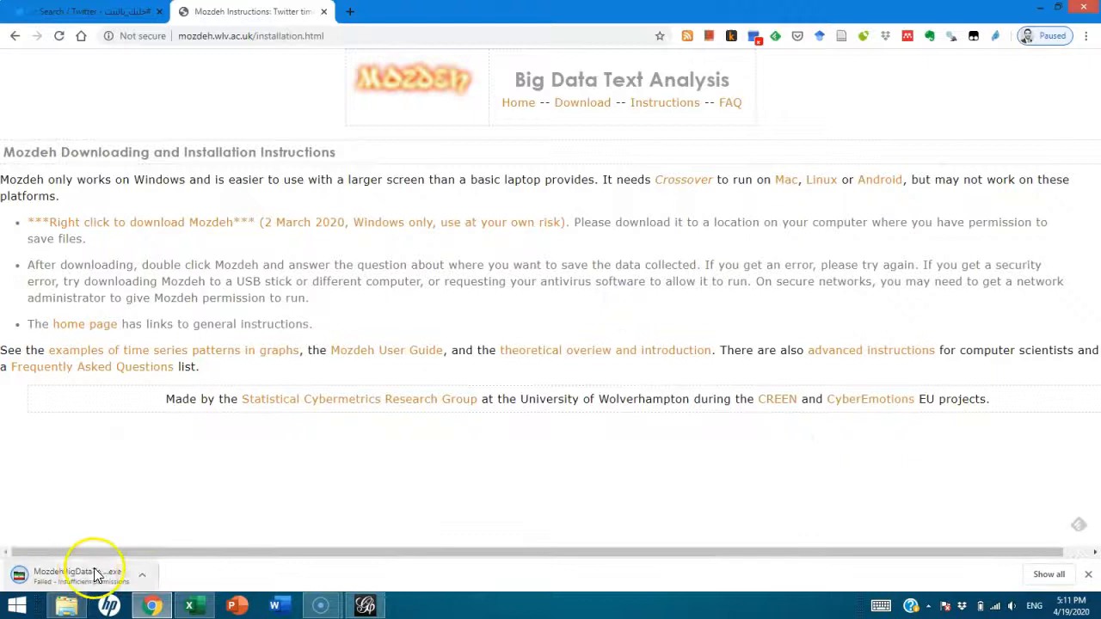
Retry the failed download, cancel it, and bring up File Explorer
{"action": "left_click", "coordinate": [142, 575]}
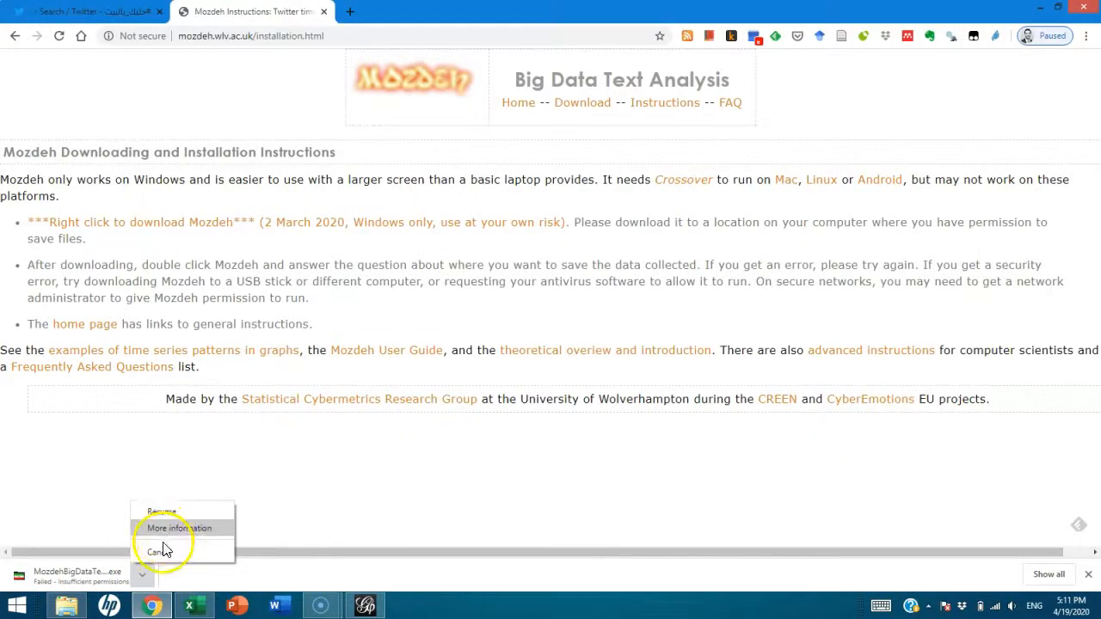
{"action": "left_click", "coordinate": [256, 575]}
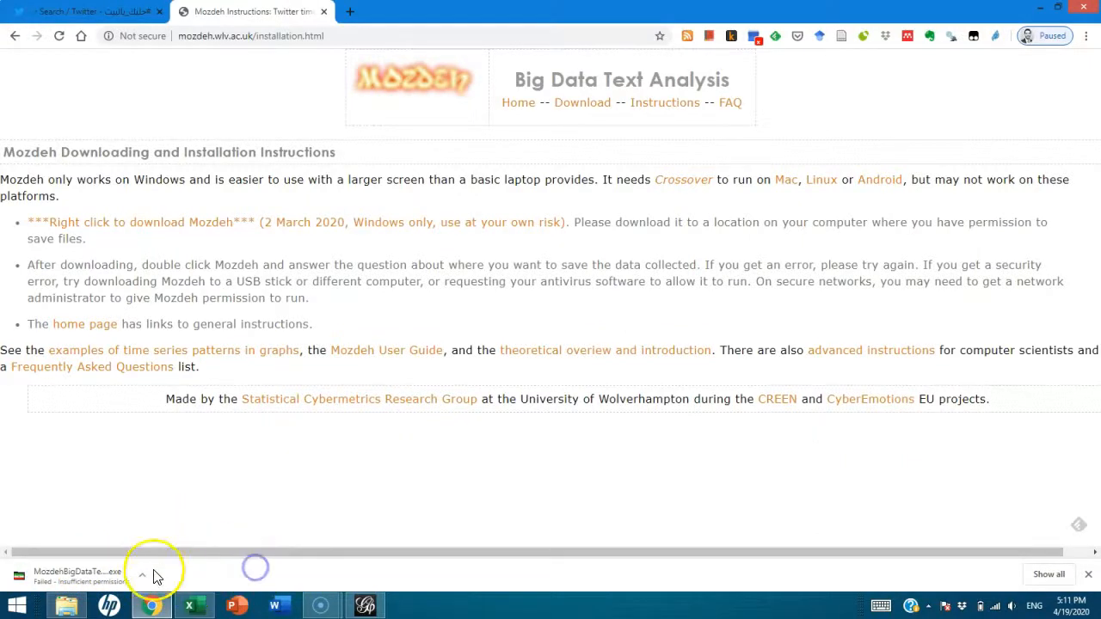
{"action": "left_click", "coordinate": [143, 574]}
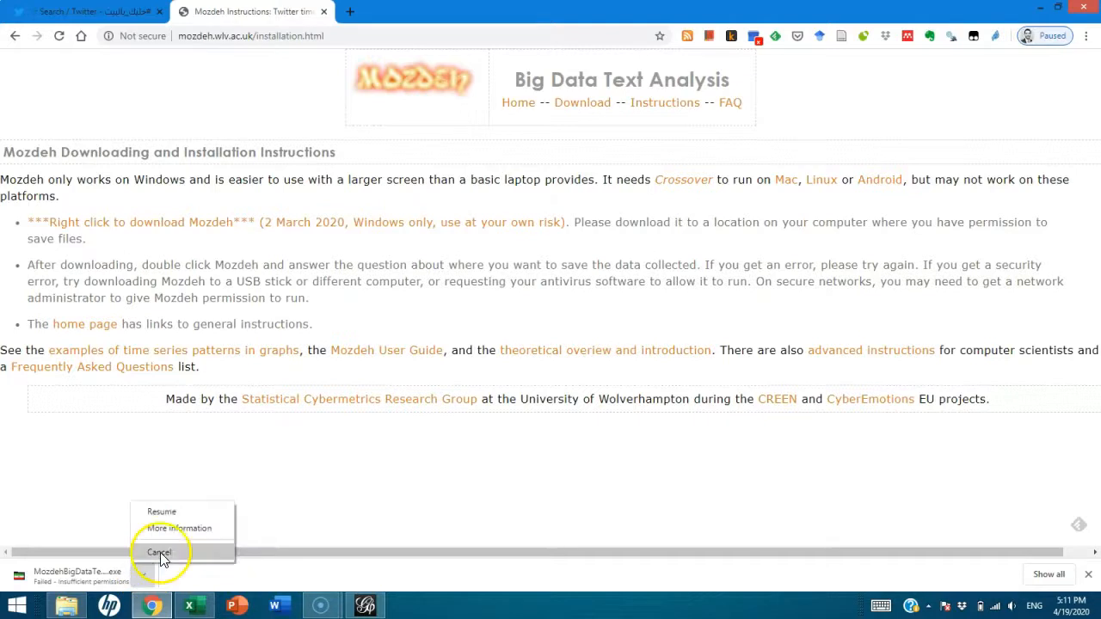
{"action": "left_click", "coordinate": [169, 514]}
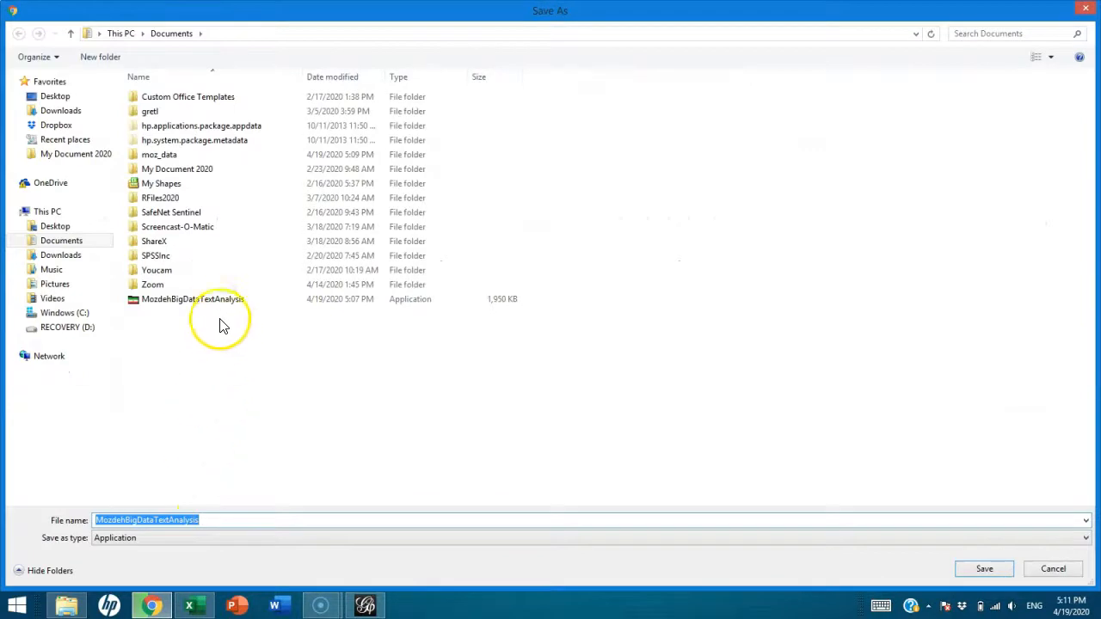
{"action": "left_click", "coordinate": [1052, 568]}
{"action": "left_click", "coordinate": [66, 606]}
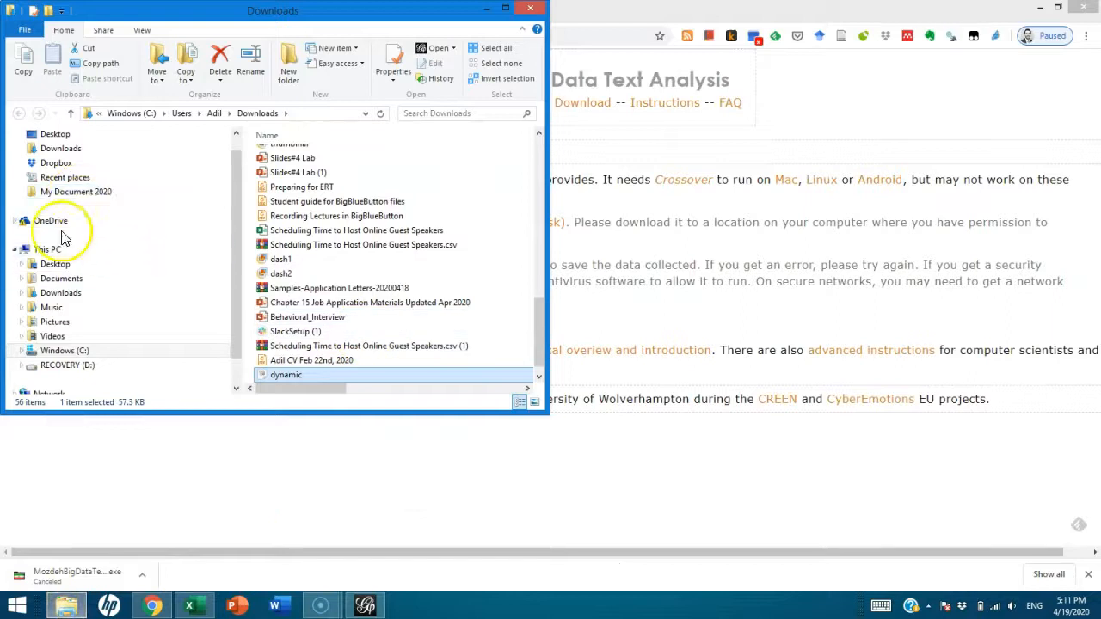
Run MozdehBigDataTextAnalysis from the Documents folder as administrator
{"action": "left_click", "coordinate": [61, 278]}
{"action": "left_click", "coordinate": [505, 10]}
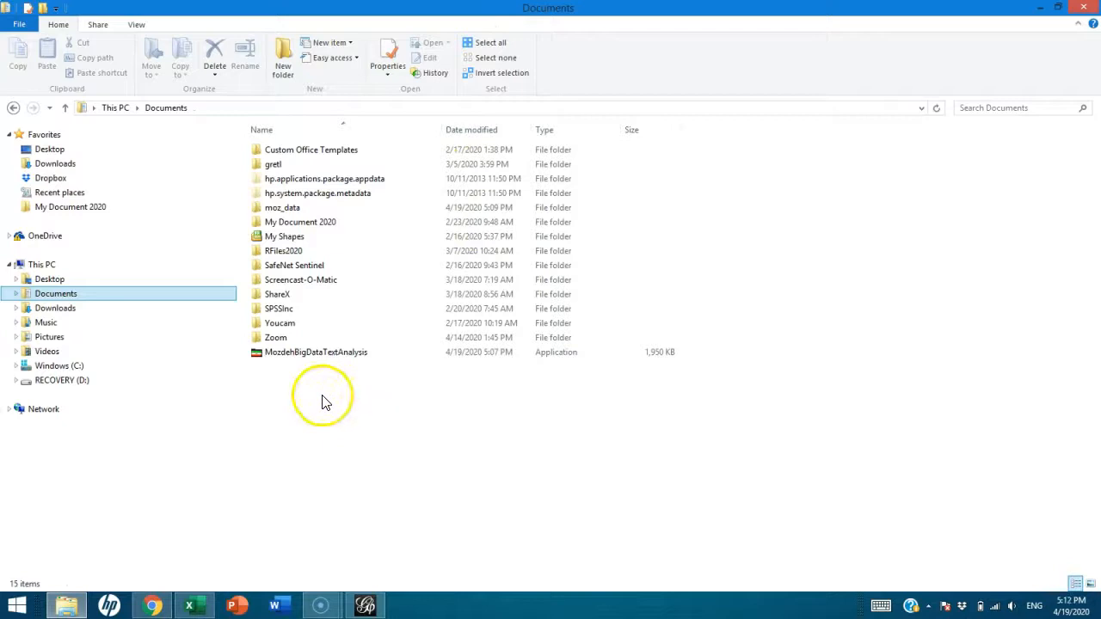
{"action": "left_click", "coordinate": [284, 354]}
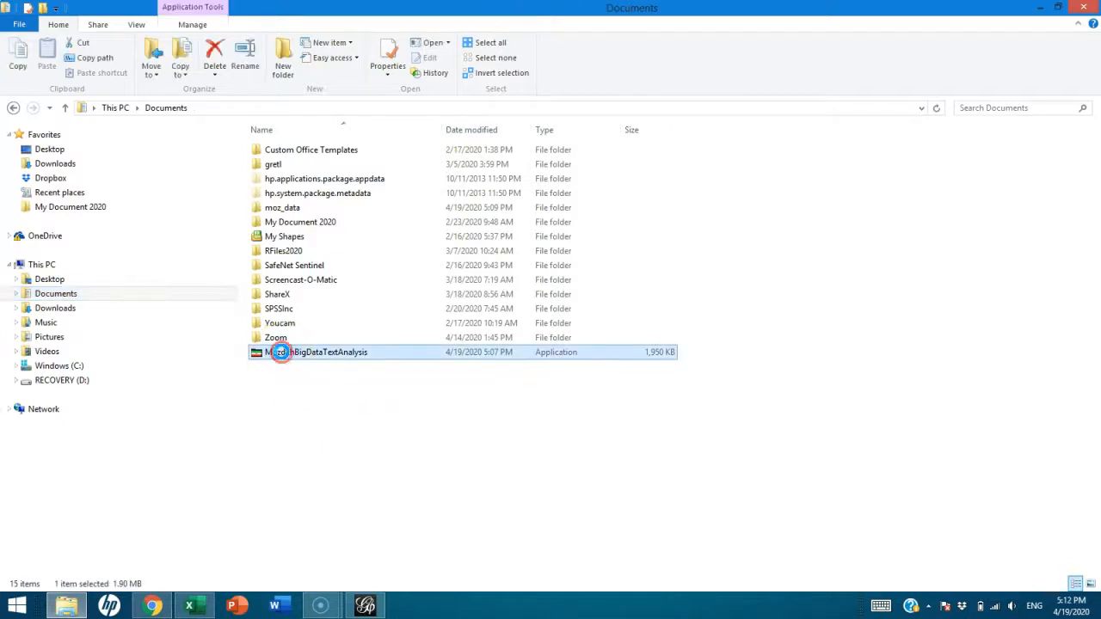
{"action": "right_click", "coordinate": [282, 352]}
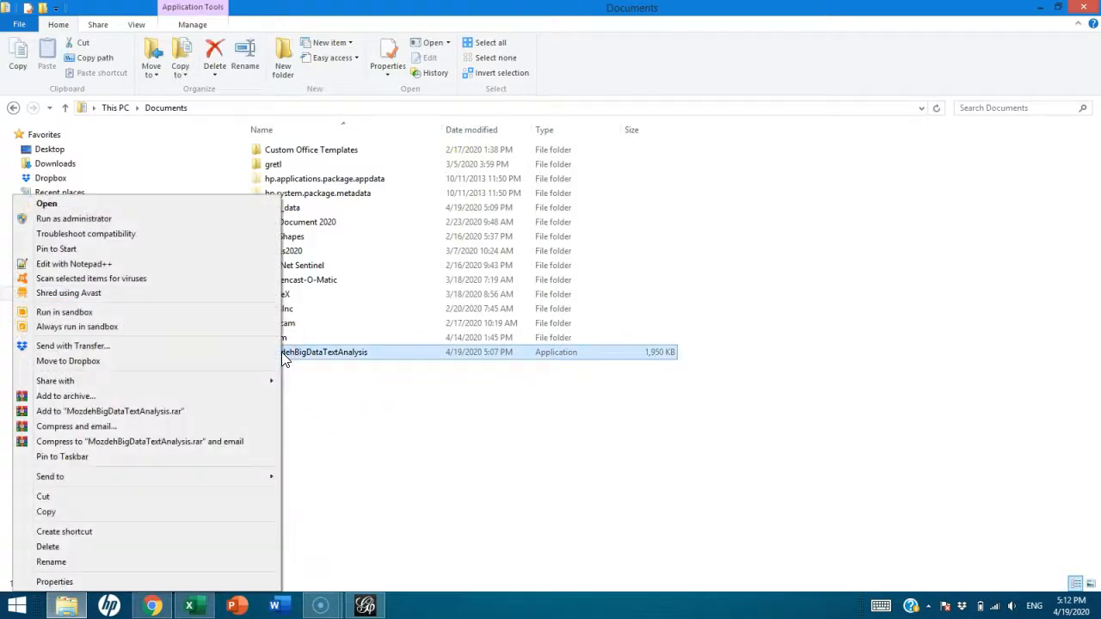
{"action": "left_click", "coordinate": [89, 220]}
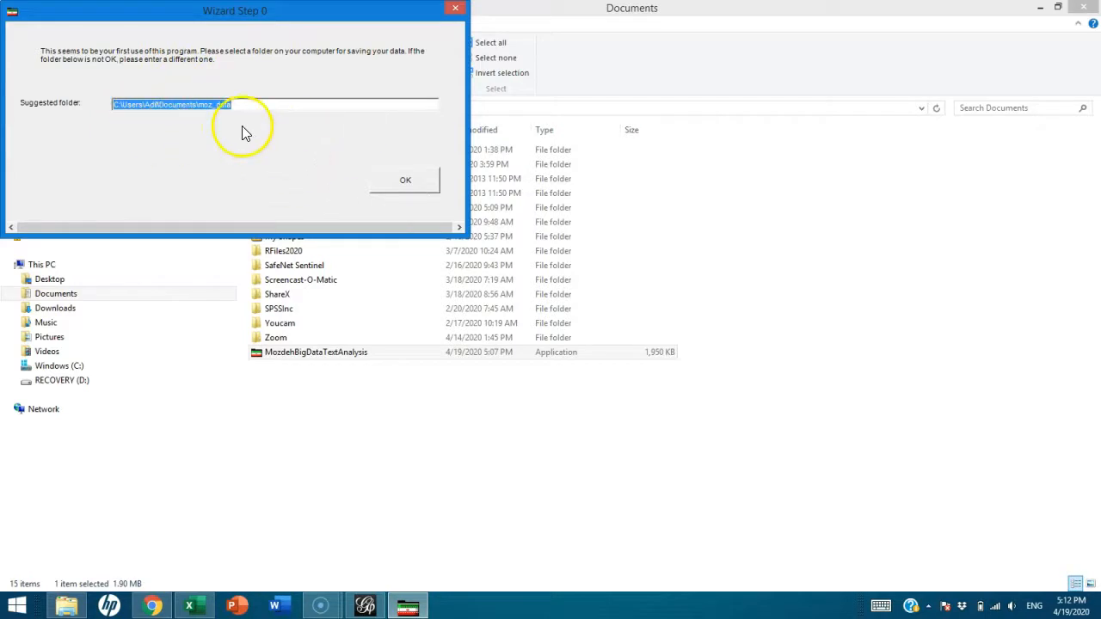
Accept the suggested moz_data folder and create the project test_Covid_19
{"action": "left_click", "coordinate": [409, 184]}
{"action": "left_click_drag", "start_coordinate": [308, 15], "coordinate": [758, 272]}
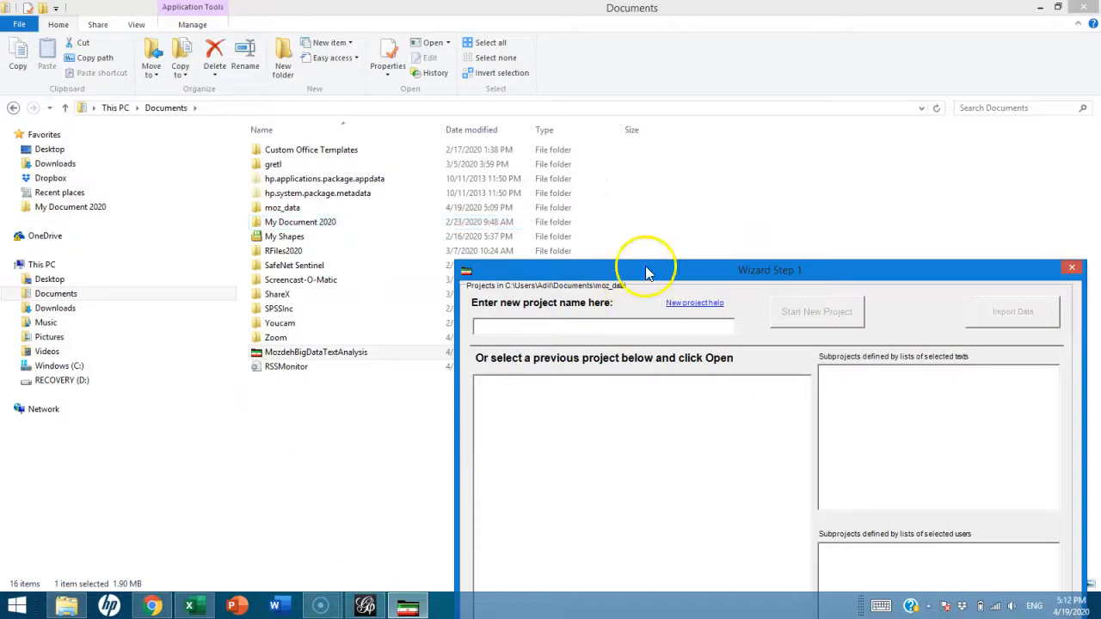
{"action": "left_click_drag", "start_coordinate": [647, 272], "coordinate": [341, 35]}
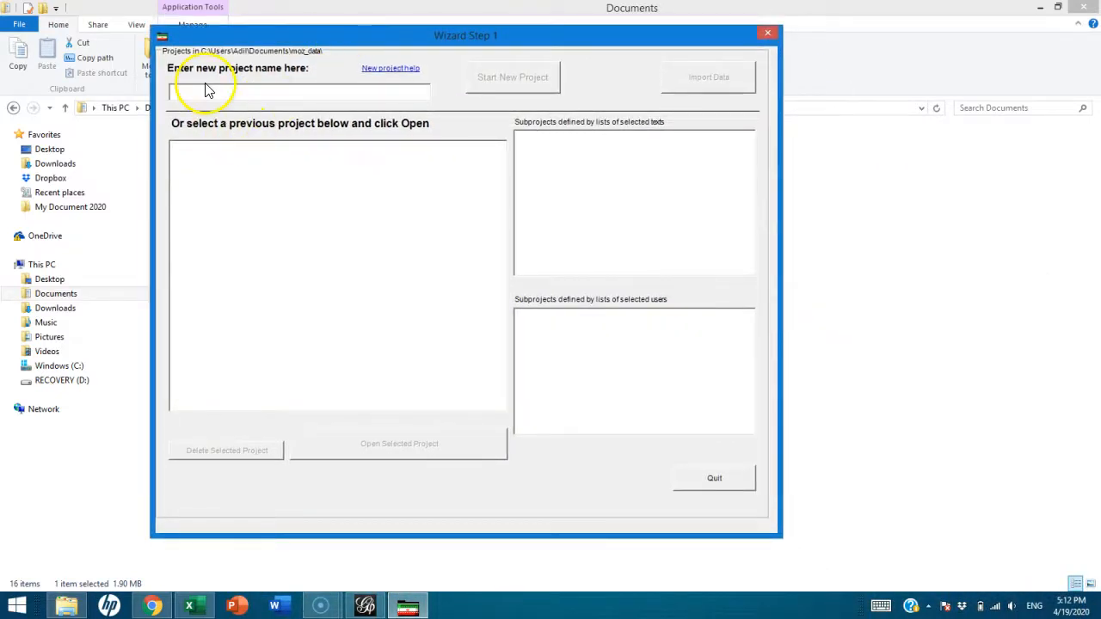
{"action": "left_click", "coordinate": [176, 93]}
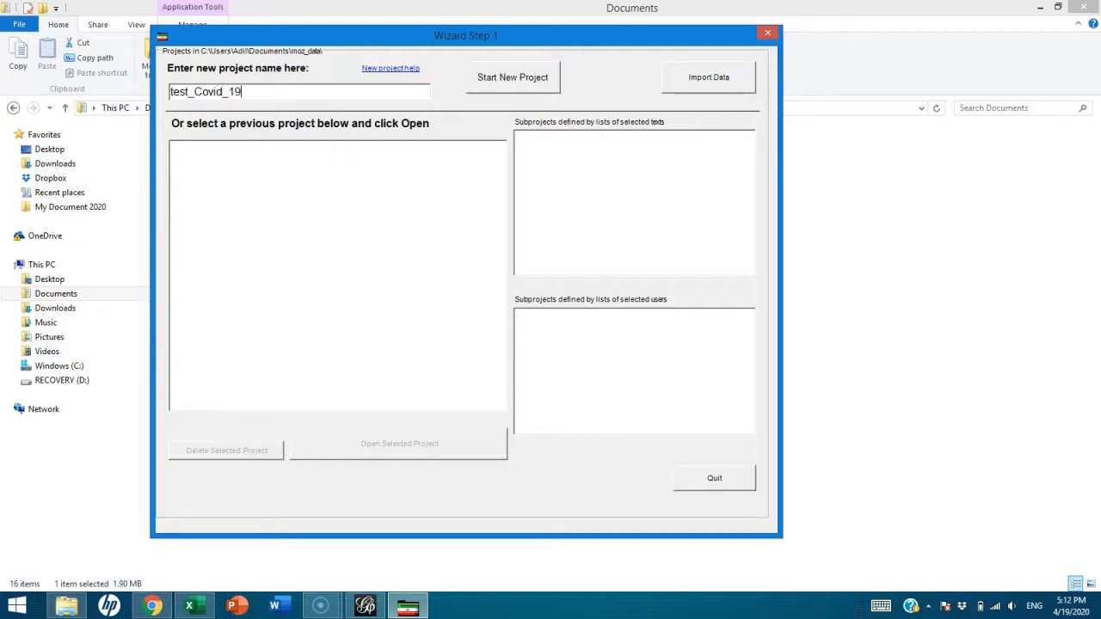
{"action": "left_click", "coordinate": [528, 82]}
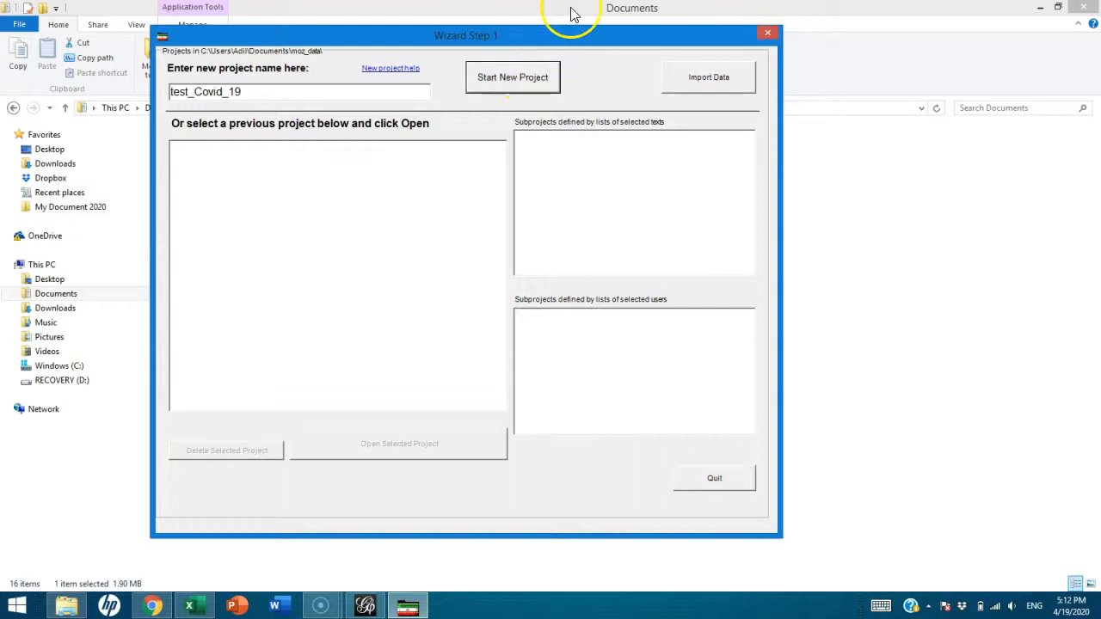
{"action": "left_click", "coordinate": [505, 81]}
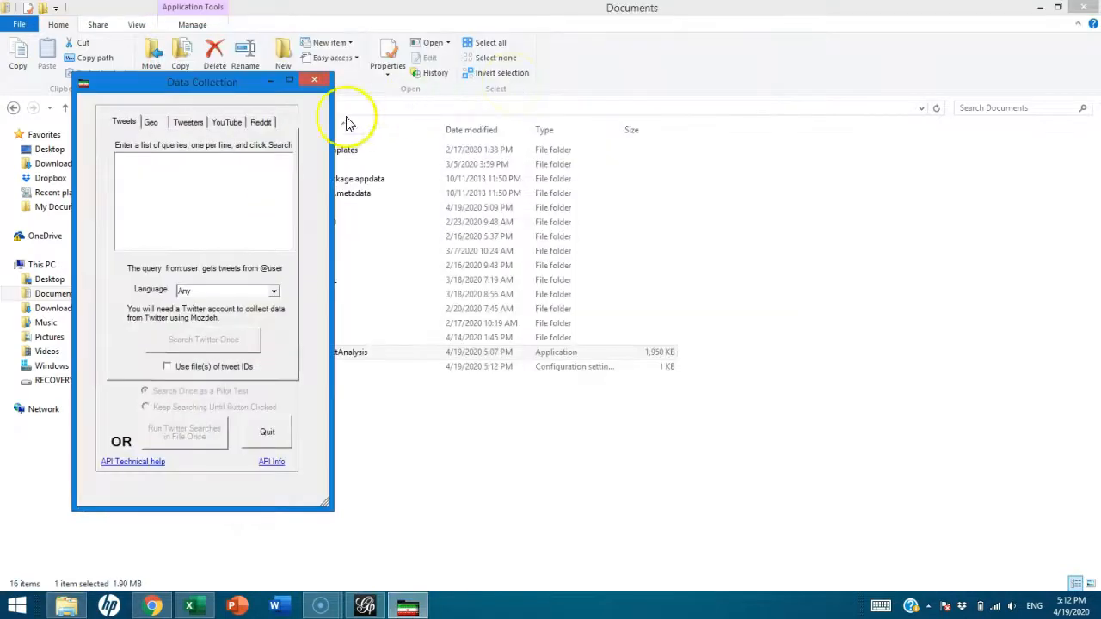
Hide File Explorer, place Data Collection over Chrome, and switch to Twitter search
{"action": "left_click_drag", "start_coordinate": [217, 86], "coordinate": [277, 101]}
{"action": "left_click", "coordinate": [1040, 6]}
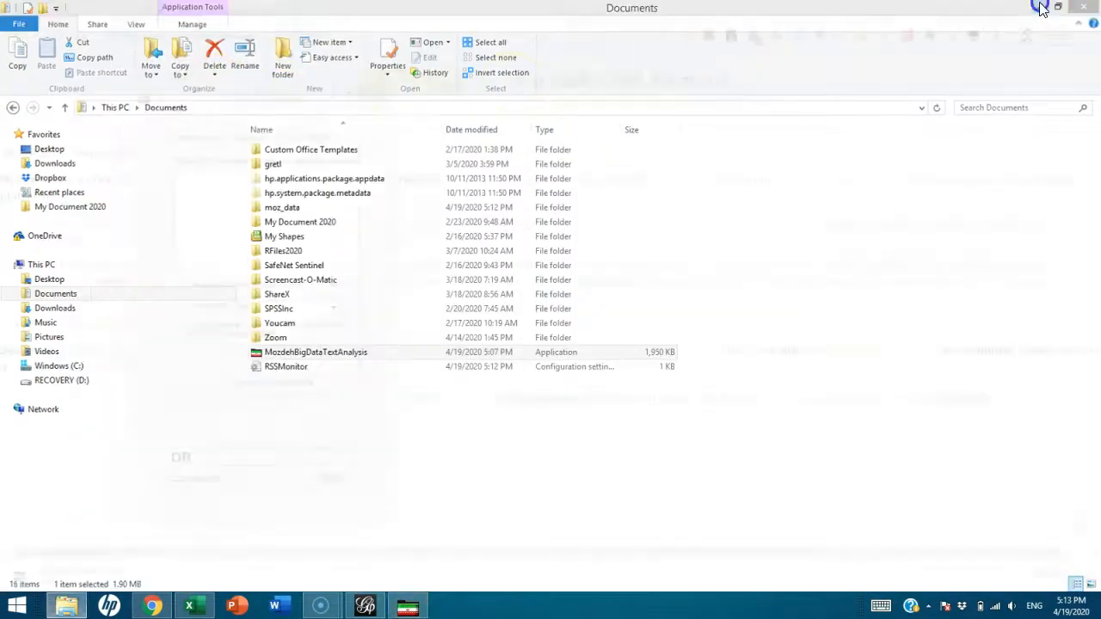
{"action": "left_click_drag", "start_coordinate": [303, 115], "coordinate": [547, 107]}
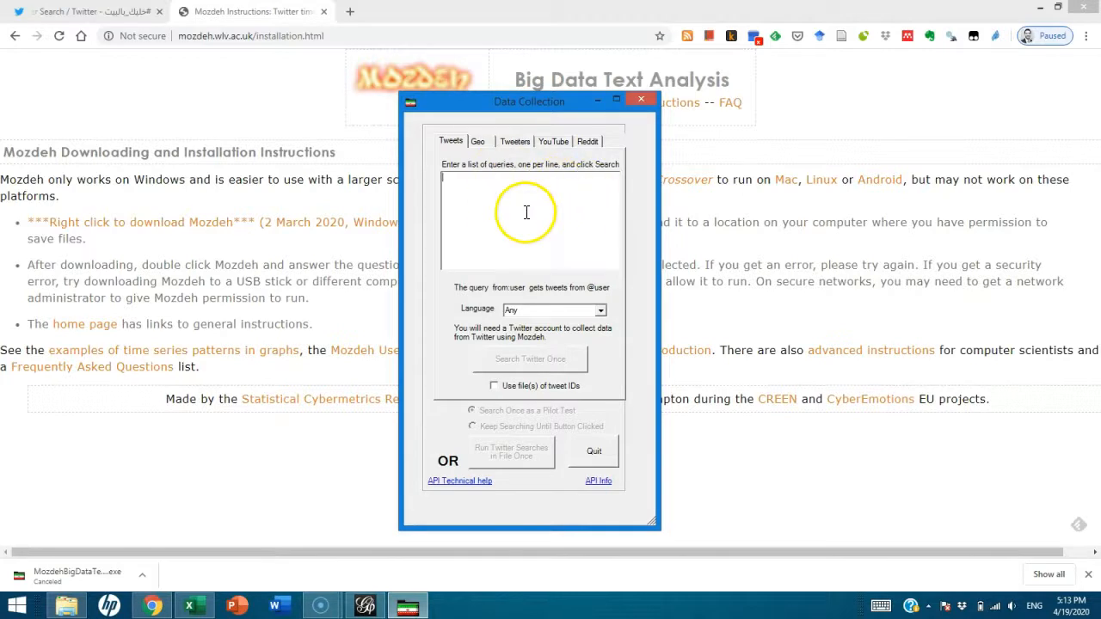
{"action": "left_click", "coordinate": [52, 11]}
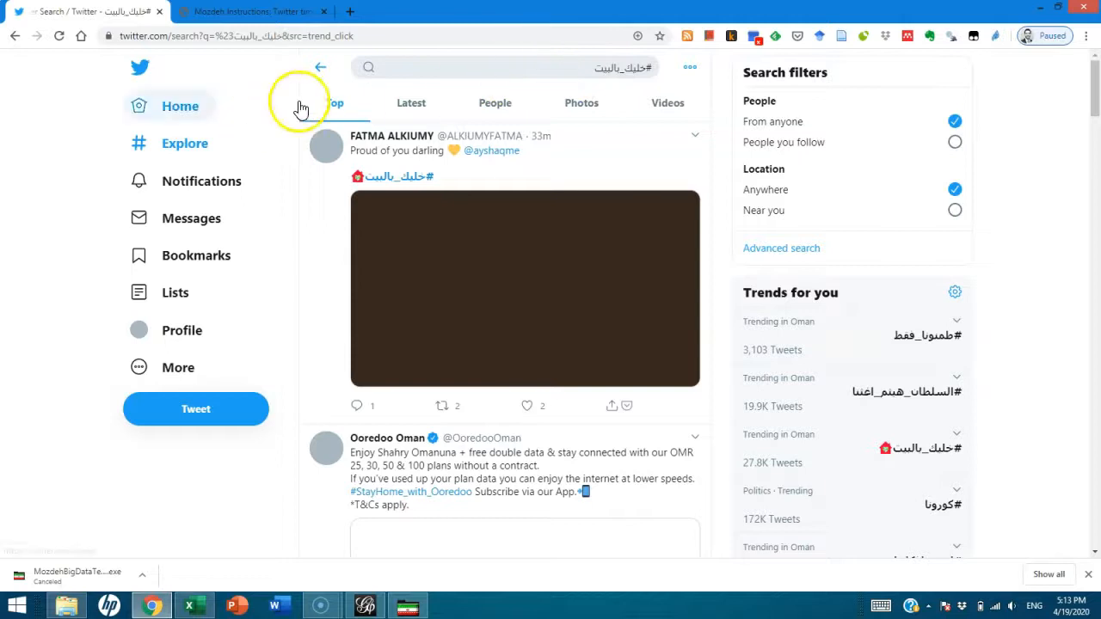
Search Twitter for #Covid_19 from the '#cov' suggestions and select the query text
{"action": "left_click", "coordinate": [394, 67]}
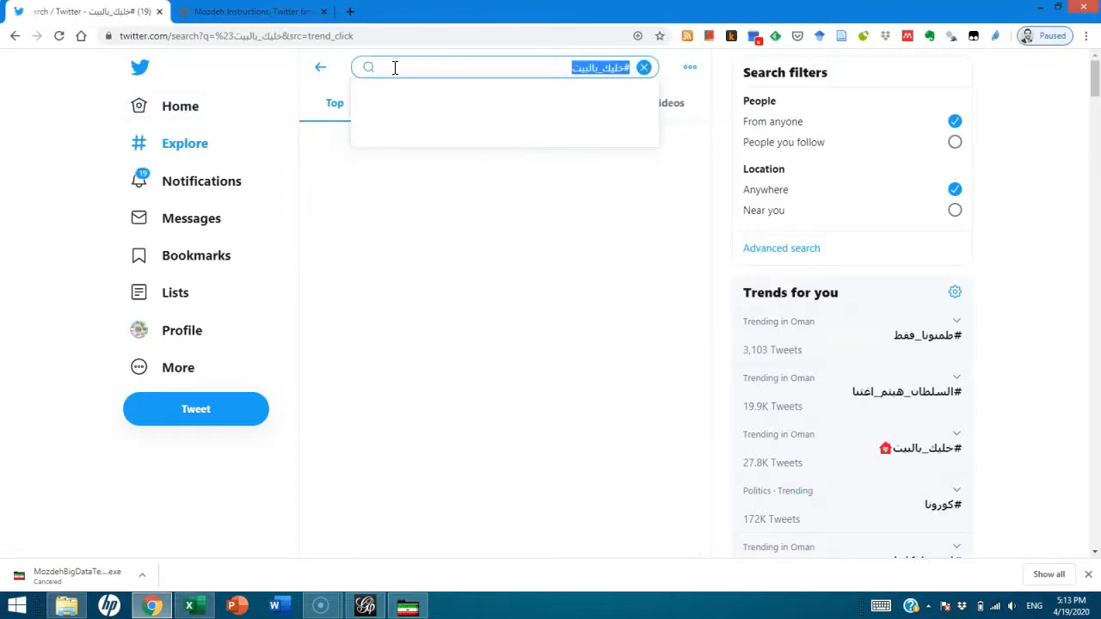
{"action": "type", "text": "#cov"}
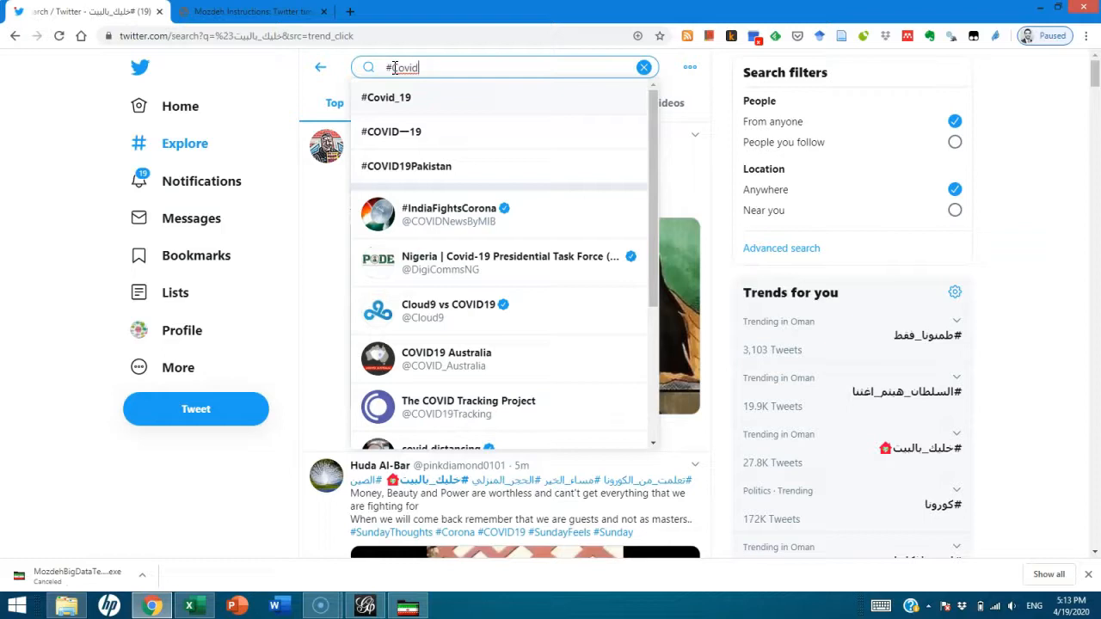
{"action": "left_click", "coordinate": [392, 97]}
{"action": "triple_click", "coordinate": [427, 71]}
{"action": "key", "text": "ctrl+c"}
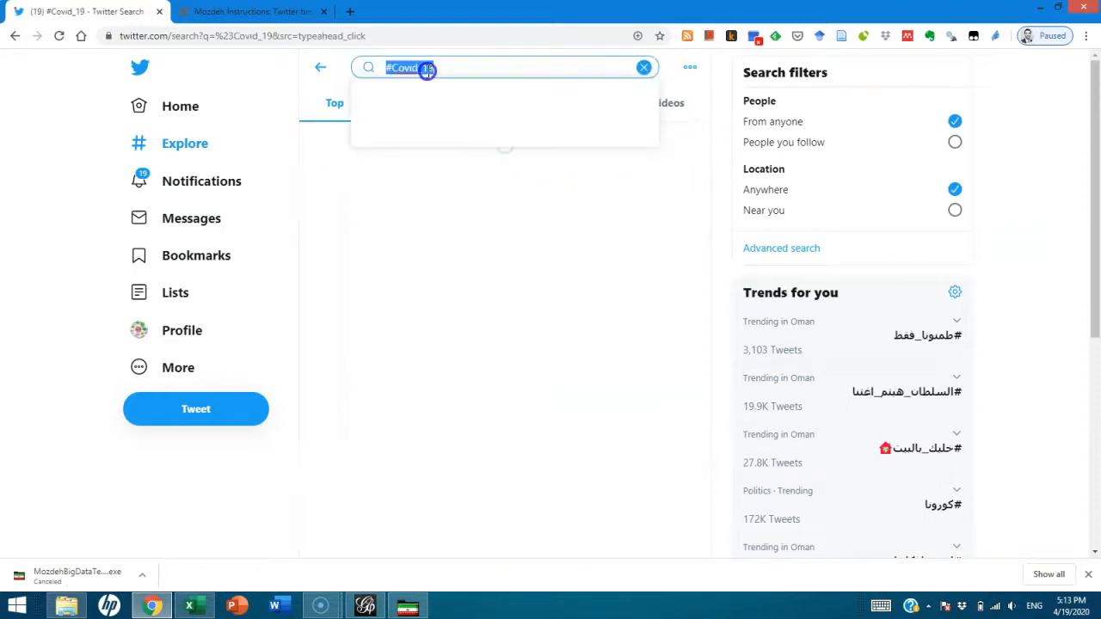
Set the tweet language to 'en' and paste #Covid_19 as the query
{"action": "left_click", "coordinate": [284, 11]}
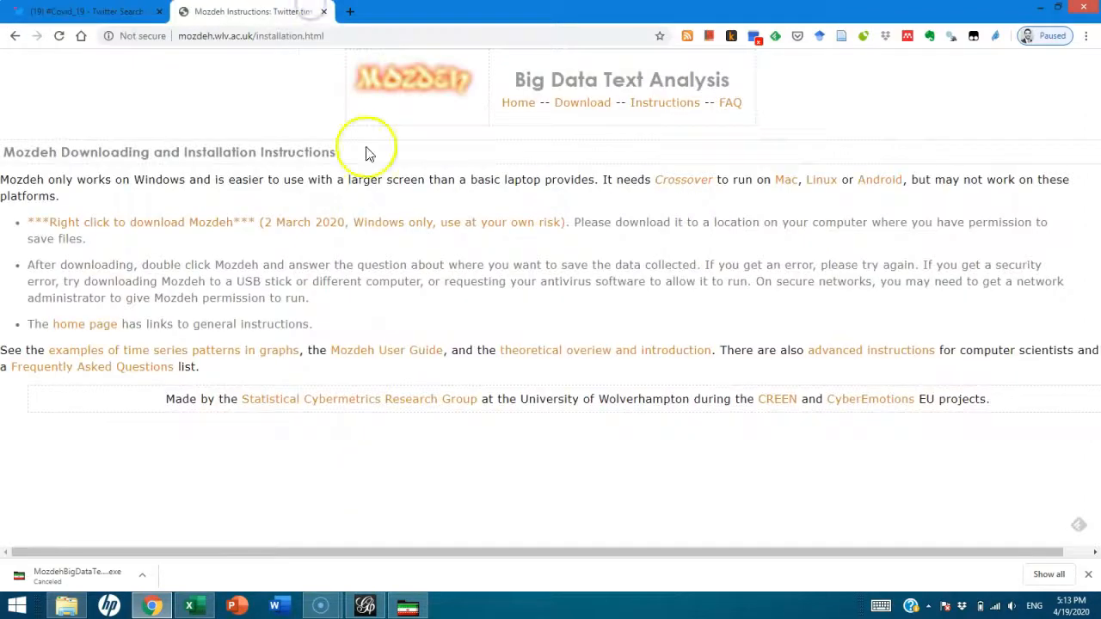
{"action": "left_click", "coordinate": [404, 607]}
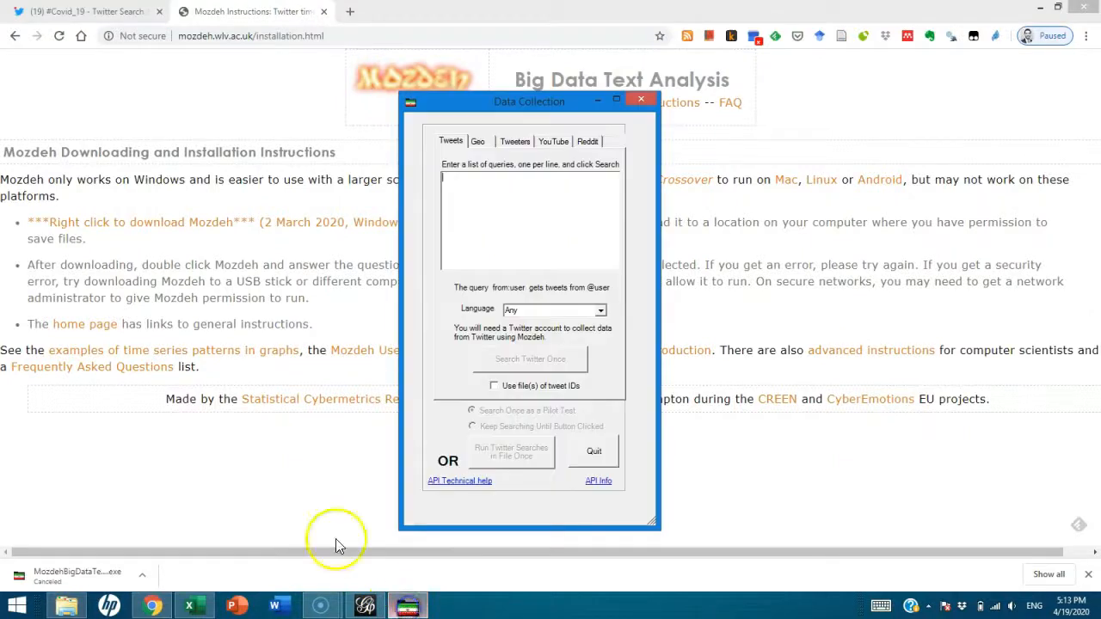
{"action": "left_click", "coordinate": [482, 213]}
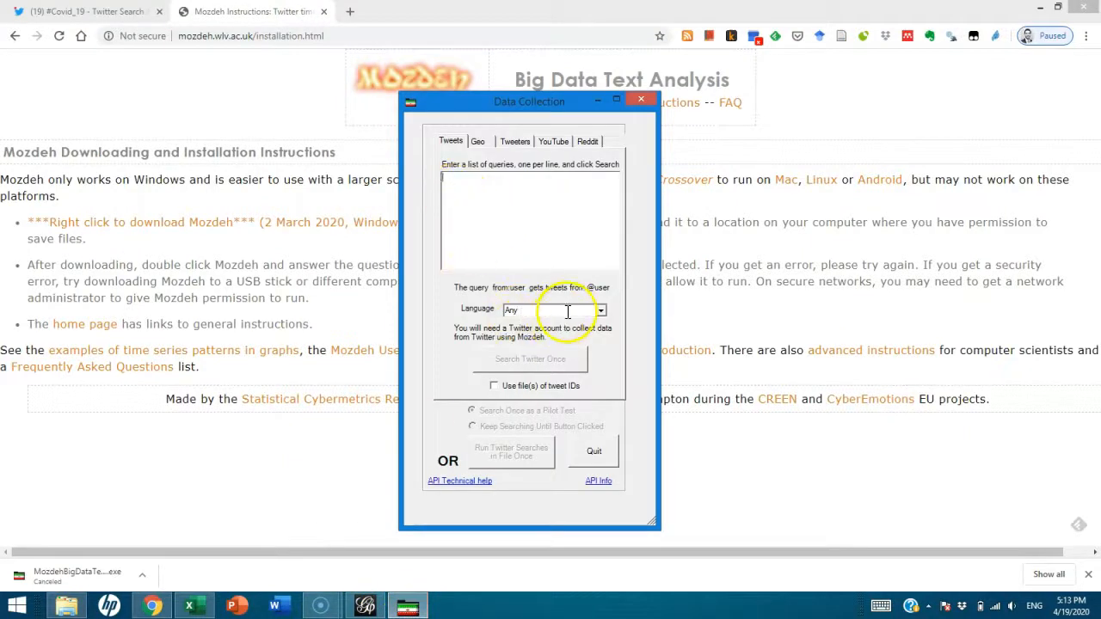
{"action": "left_click", "coordinate": [600, 311]}
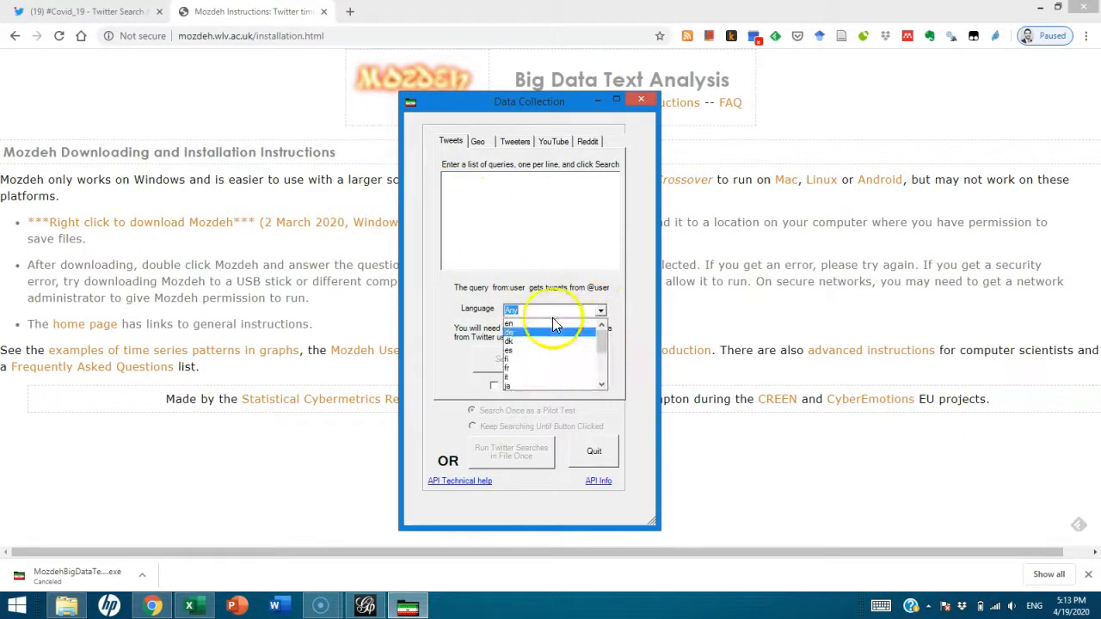
{"action": "mouse_move", "coordinate": [603, 339]}
{"action": "left_mouse_down"}
{"action": "mouse_move", "coordinate": [611, 392]}
{"action": "mouse_move", "coordinate": [607, 320]}
{"action": "left_mouse_up"}
{"action": "left_click_drag", "start_coordinate": [608, 359], "coordinate": [604, 417]}
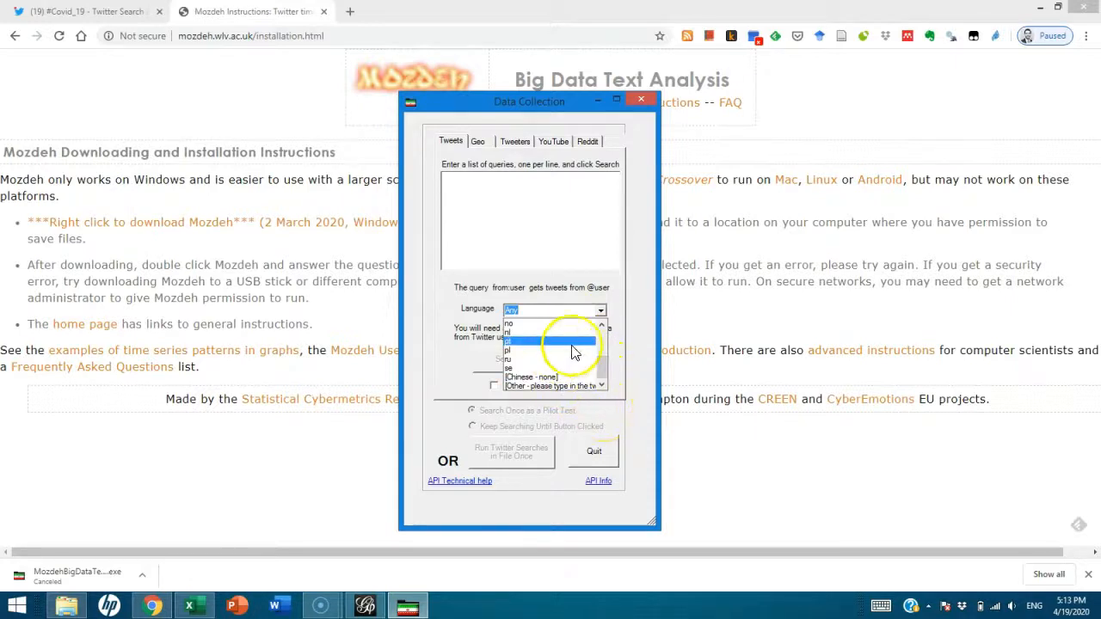
{"action": "left_click_drag", "start_coordinate": [601, 362], "coordinate": [610, 309]}
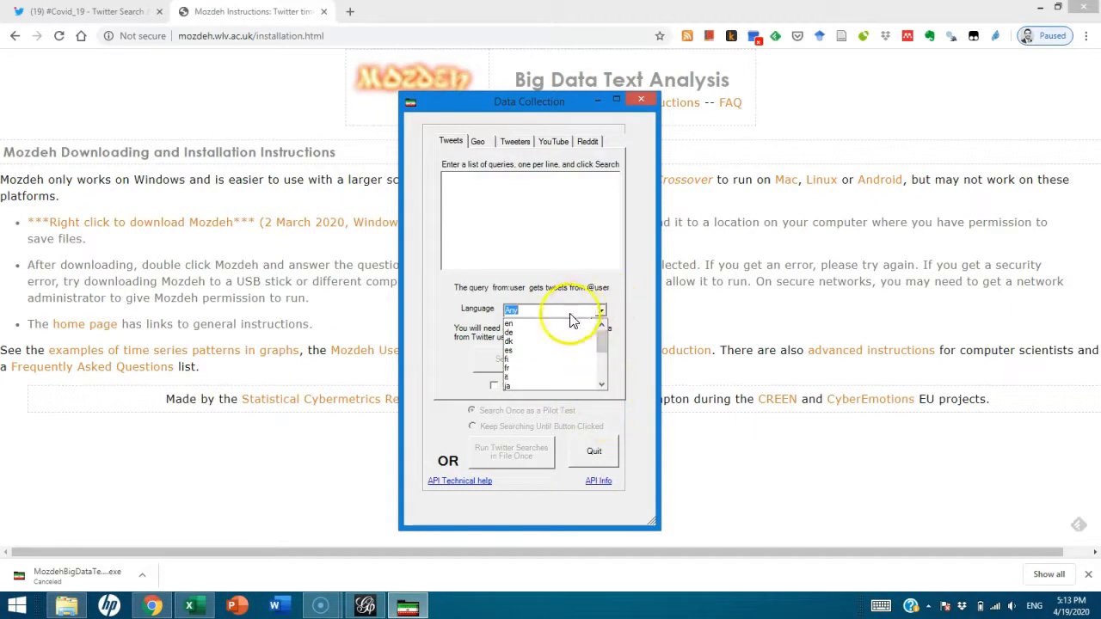
{"action": "left_click", "coordinate": [546, 324]}
{"action": "left_click", "coordinate": [457, 191]}
{"action": "key", "text": "ctrl+v"}
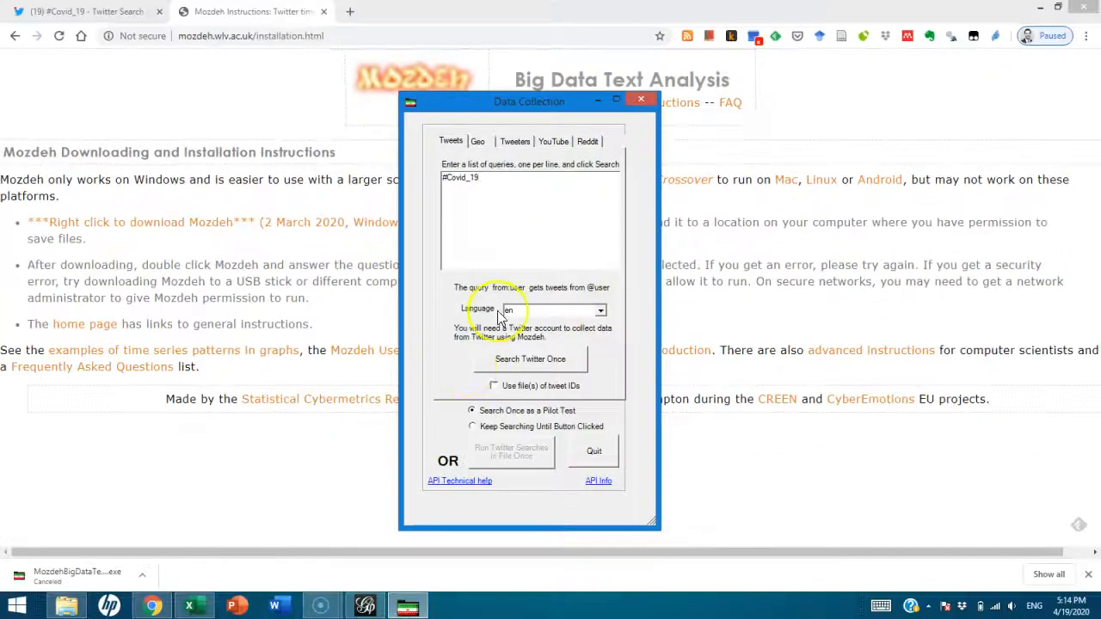
Review the Geo, Tweeters and YouTube options, then run Search Twitter Once
{"action": "left_click", "coordinate": [477, 145]}
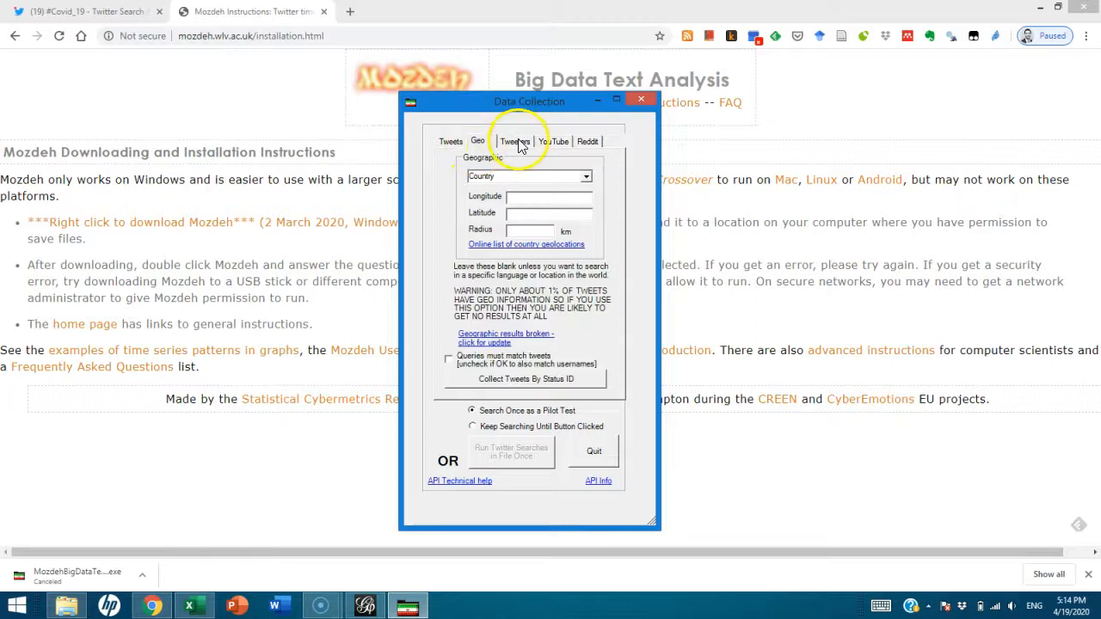
{"action": "left_click", "coordinate": [517, 141]}
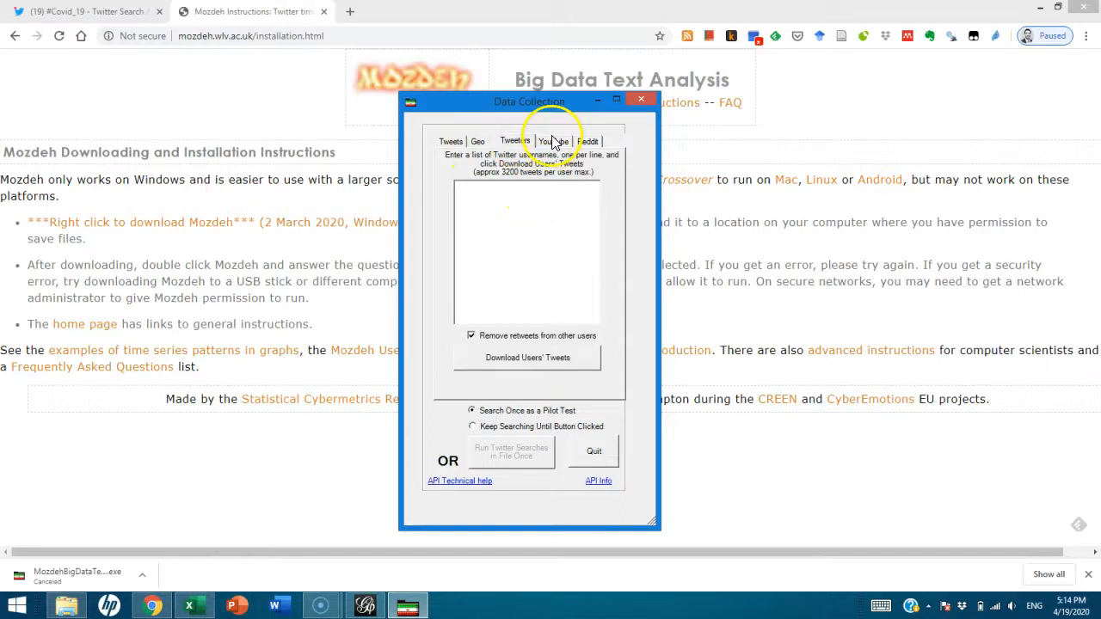
{"action": "left_click", "coordinate": [553, 141]}
{"action": "left_click", "coordinate": [449, 142]}
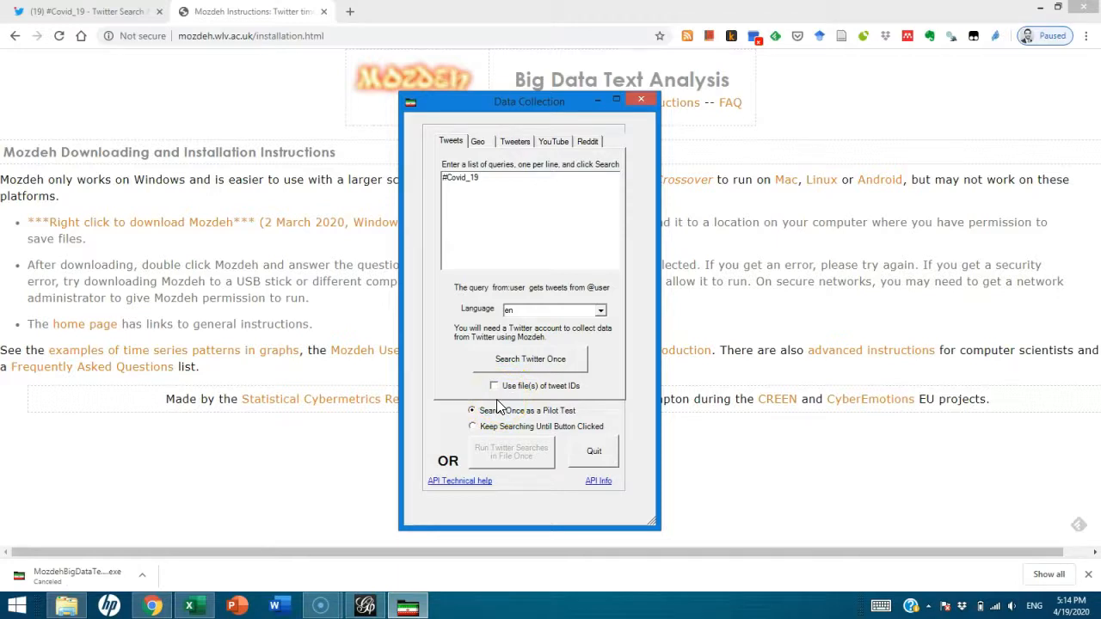
{"action": "left_click", "coordinate": [515, 365]}
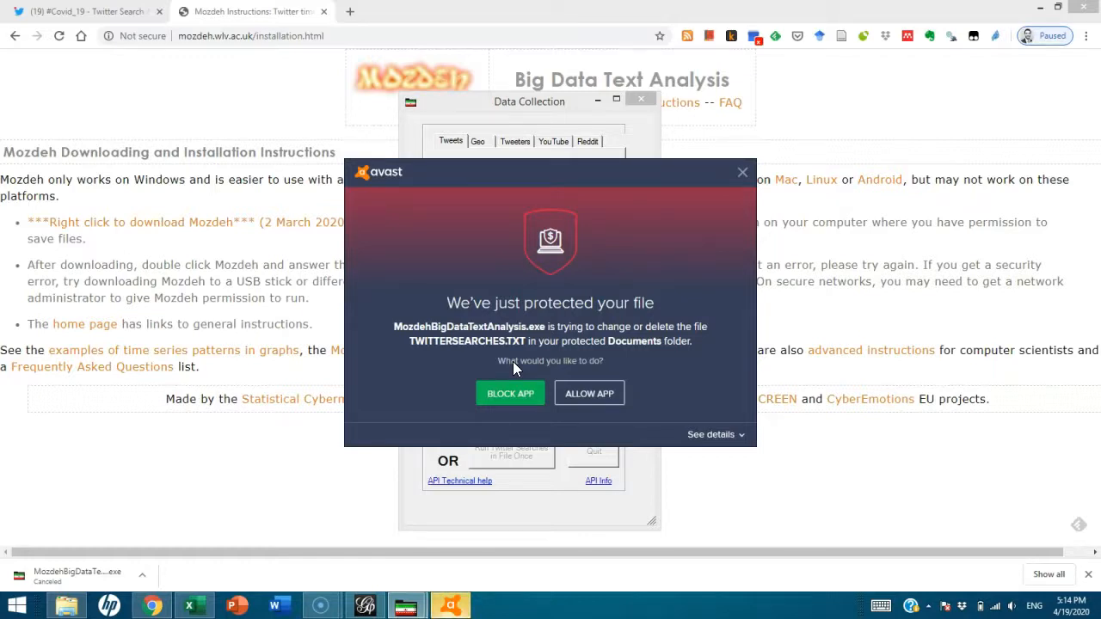
Allow Mozdeh through the Avast block, continue past the error, and rerun the search
{"action": "left_click", "coordinate": [568, 396]}
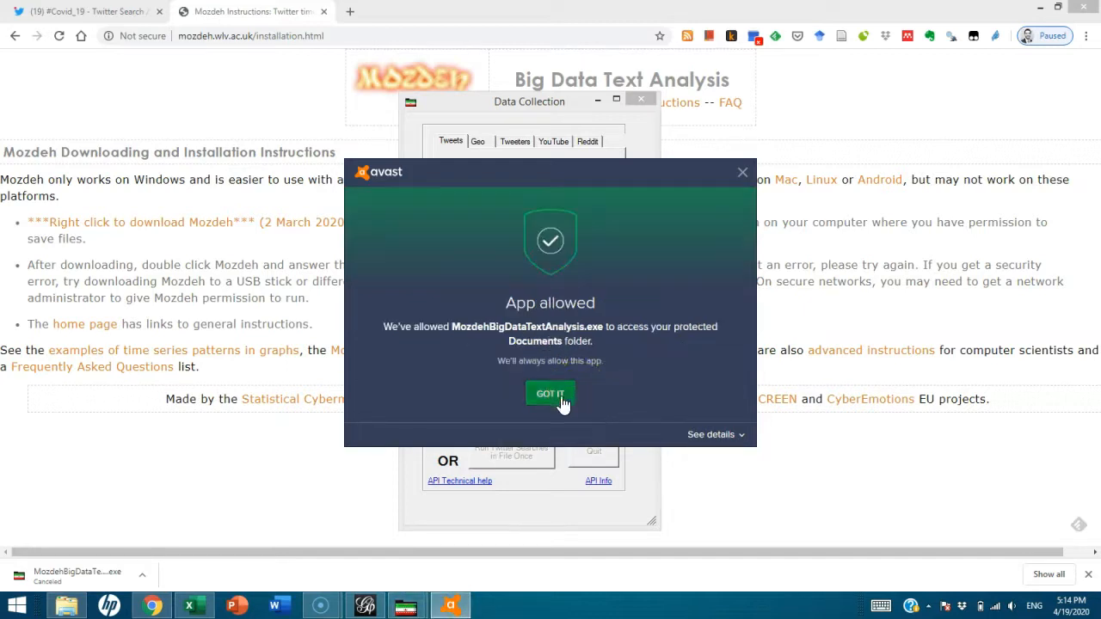
{"action": "left_click", "coordinate": [561, 397]}
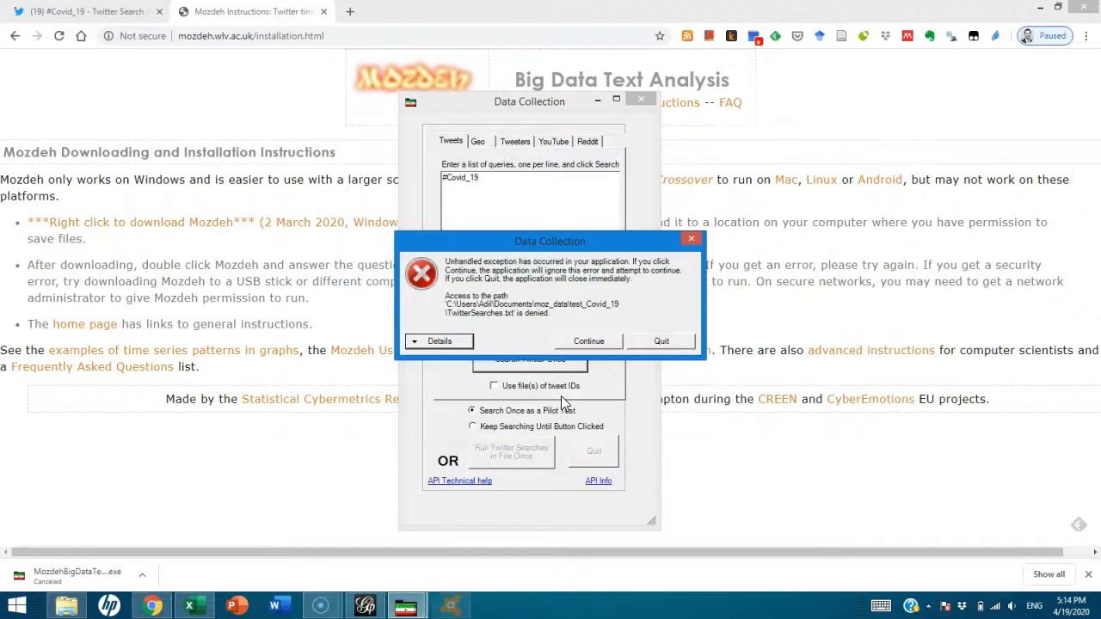
{"action": "left_click", "coordinate": [588, 340]}
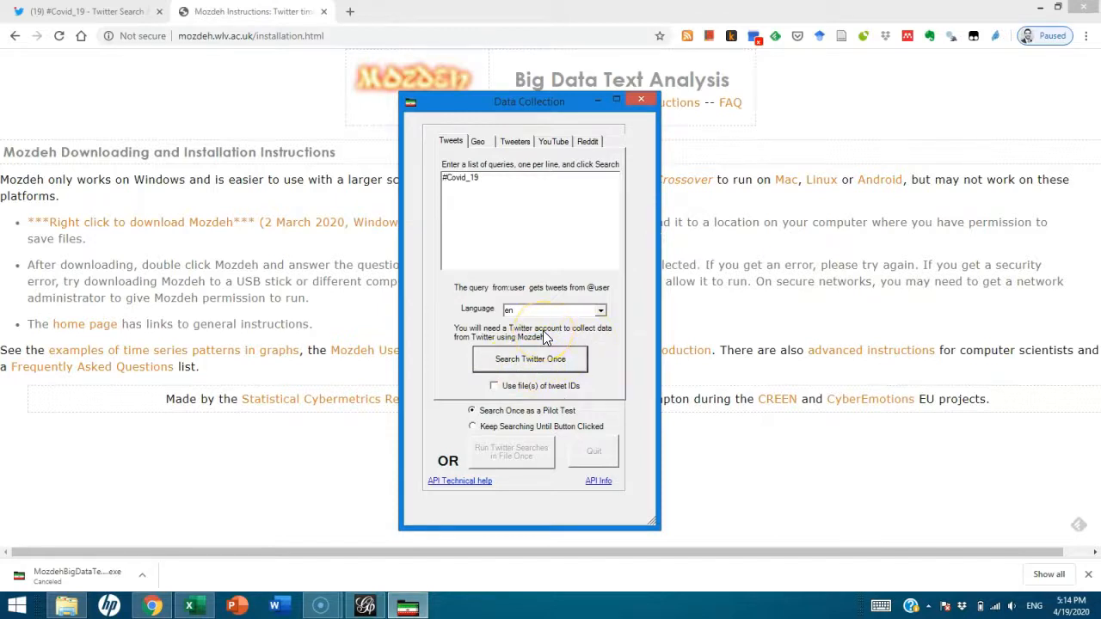
{"action": "left_click", "coordinate": [518, 363]}
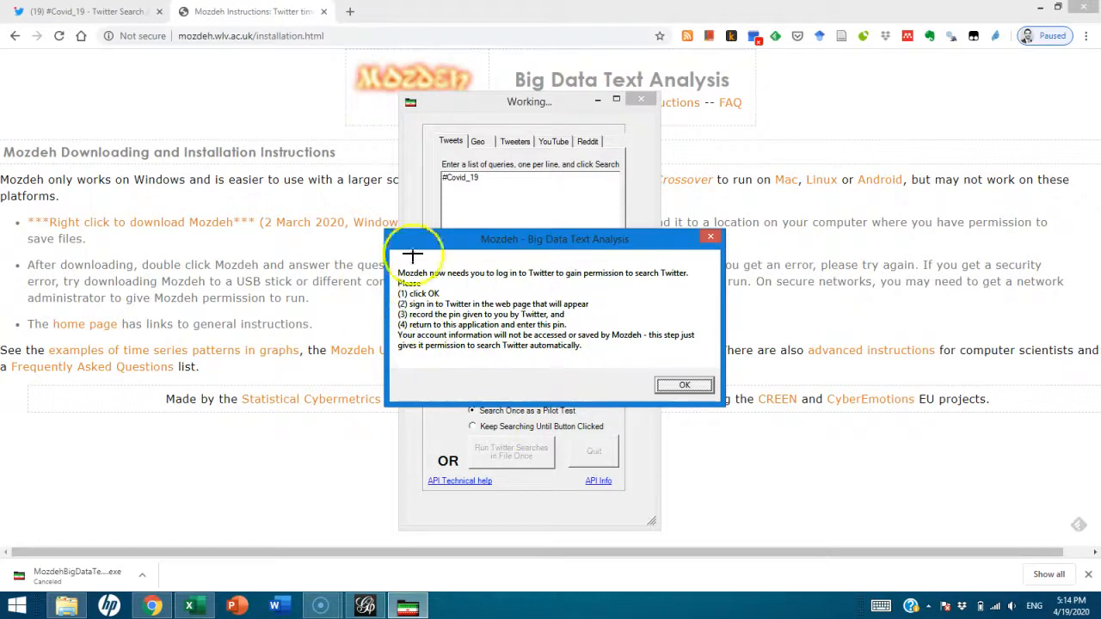
Authorize the Mozdeh app to access the Twitter account
{"action": "left_click", "coordinate": [669, 389]}
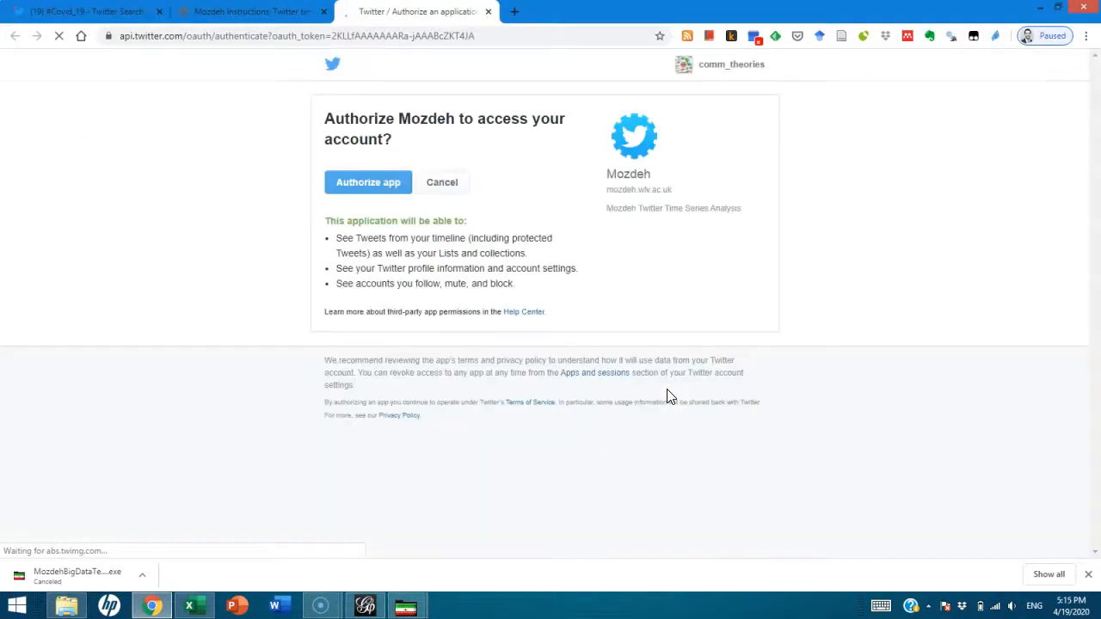
{"action": "left_click", "coordinate": [101, 11]}
{"action": "left_click", "coordinate": [420, 13]}
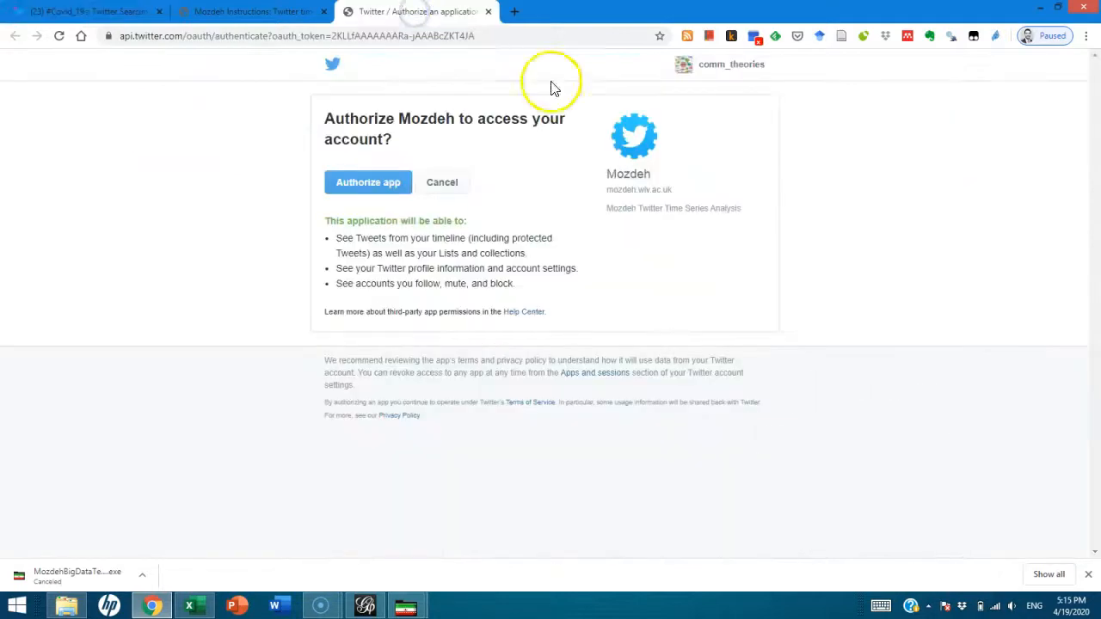
{"action": "left_click", "coordinate": [373, 184]}
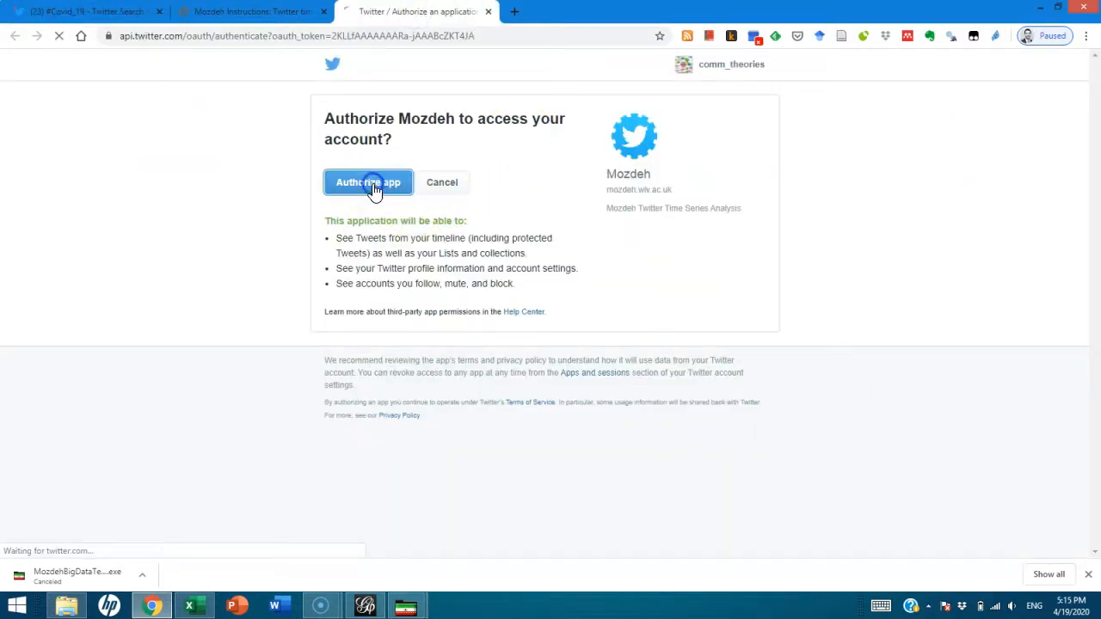
Copy the seven-digit authorization PIN and return to Mozdeh's PIN prompt
{"action": "left_click", "coordinate": [477, 187]}
{"action": "double_click", "coordinate": [477, 186]}
{"action": "right_click", "coordinate": [515, 178]}
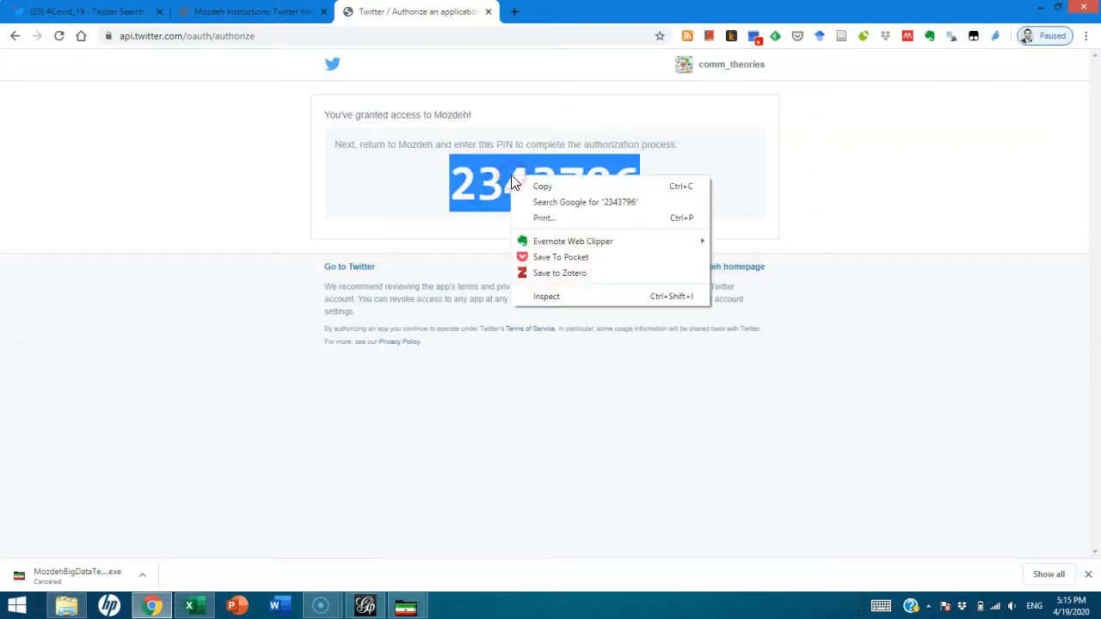
{"action": "left_click", "coordinate": [547, 186]}
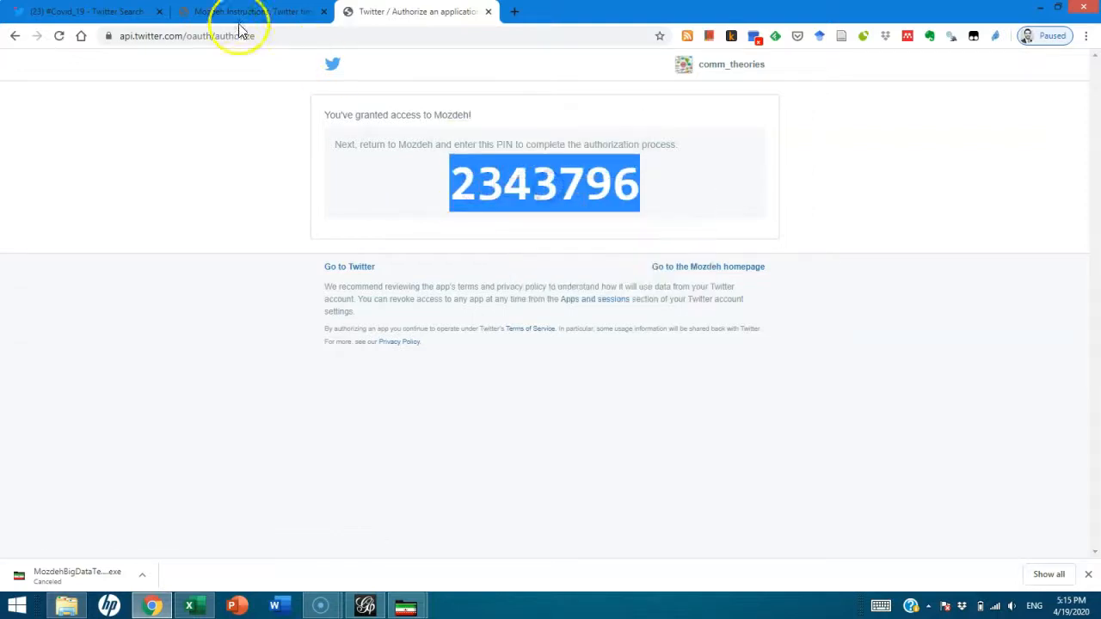
{"action": "mouse_move", "coordinate": [403, 602]}
{"action": "left_click", "coordinate": [461, 526]}
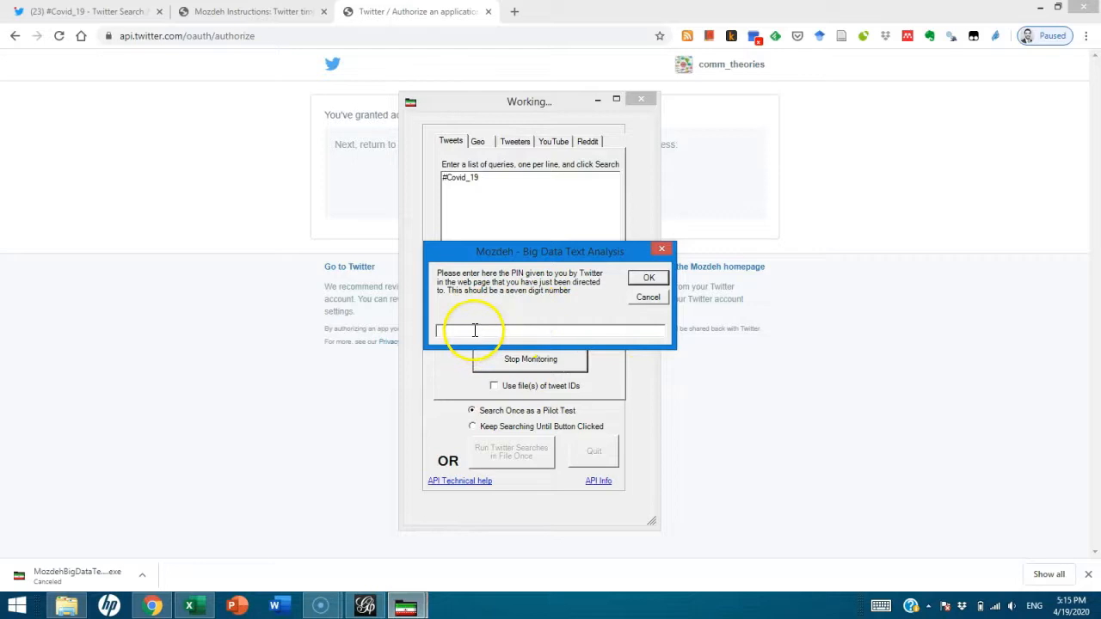
Submit the Twitter authorization PIN to start collecting #Covid_19 tweets
{"action": "left_click", "coordinate": [648, 277]}
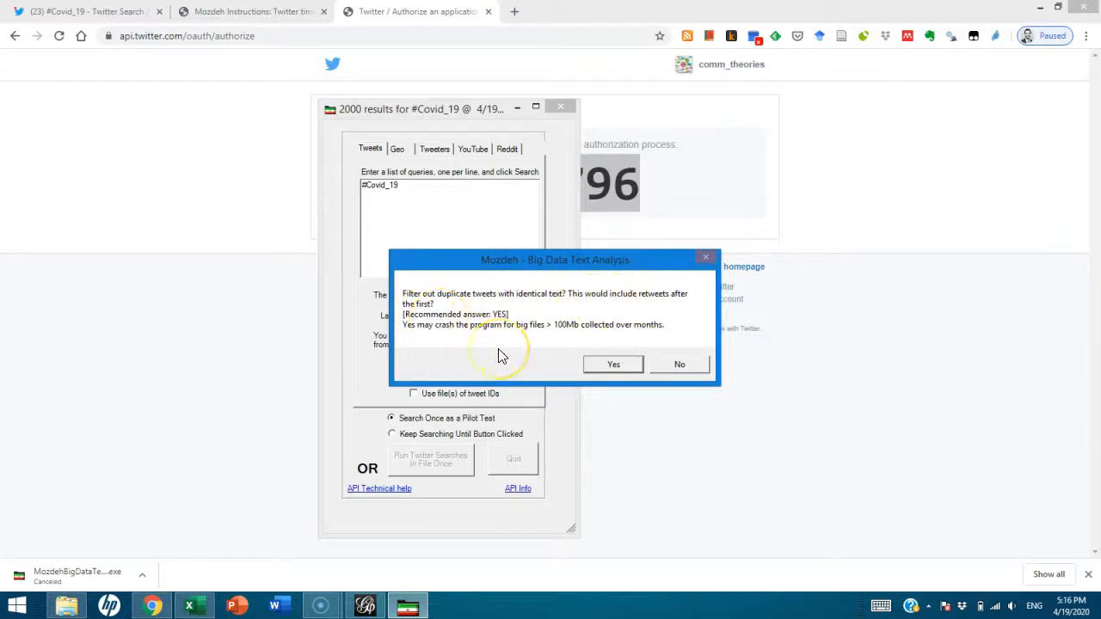
Filter out duplicate tweets and keep option 1, English, as the analysis language
{"action": "left_click", "coordinate": [602, 365]}
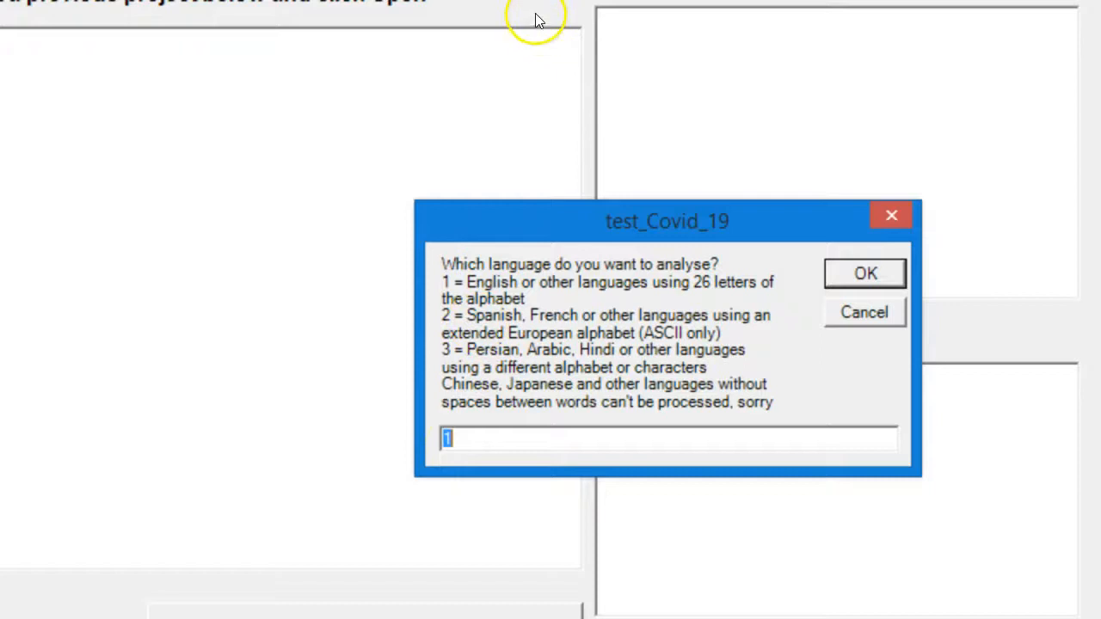
{"action": "left_click_drag", "start_coordinate": [468, 316], "coordinate": [766, 332]}
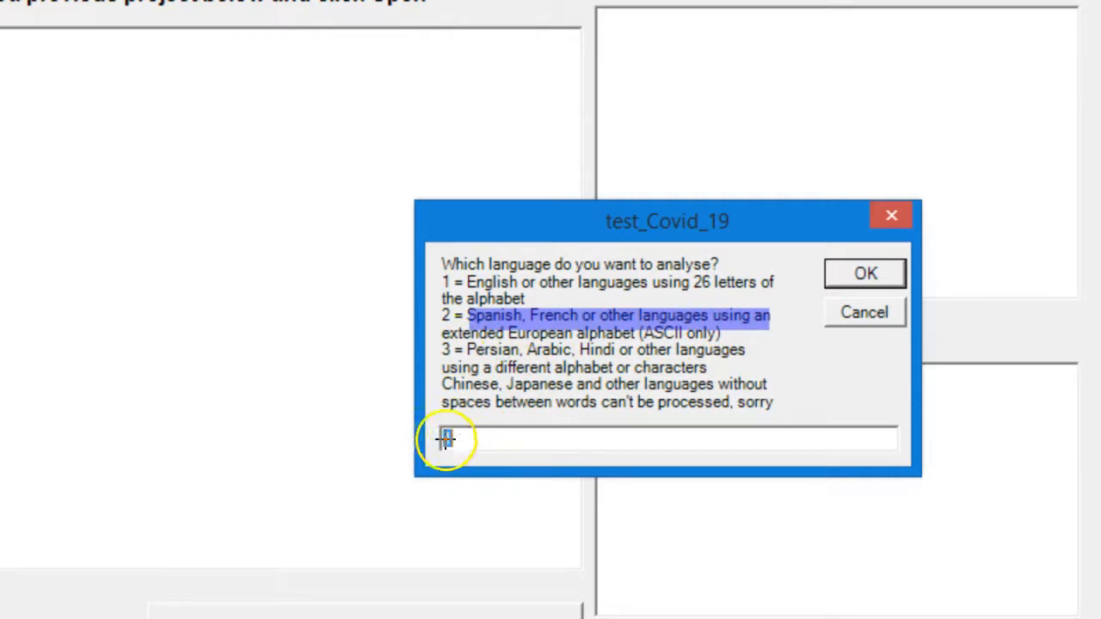
{"action": "left_click_drag", "start_coordinate": [460, 354], "coordinate": [707, 353]}
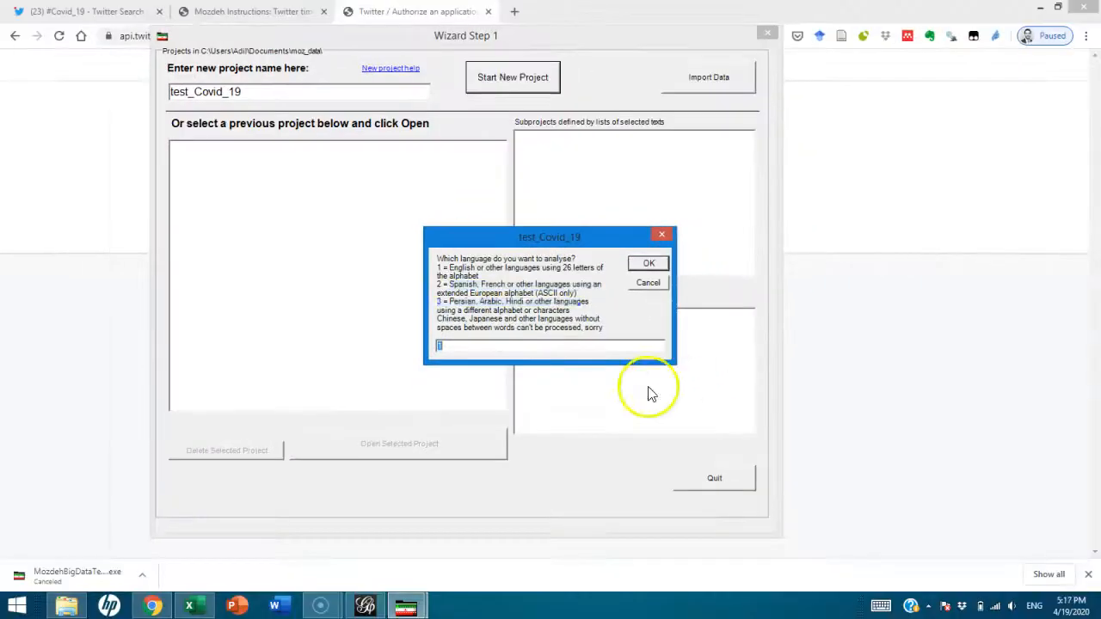
{"action": "left_click", "coordinate": [480, 437]}
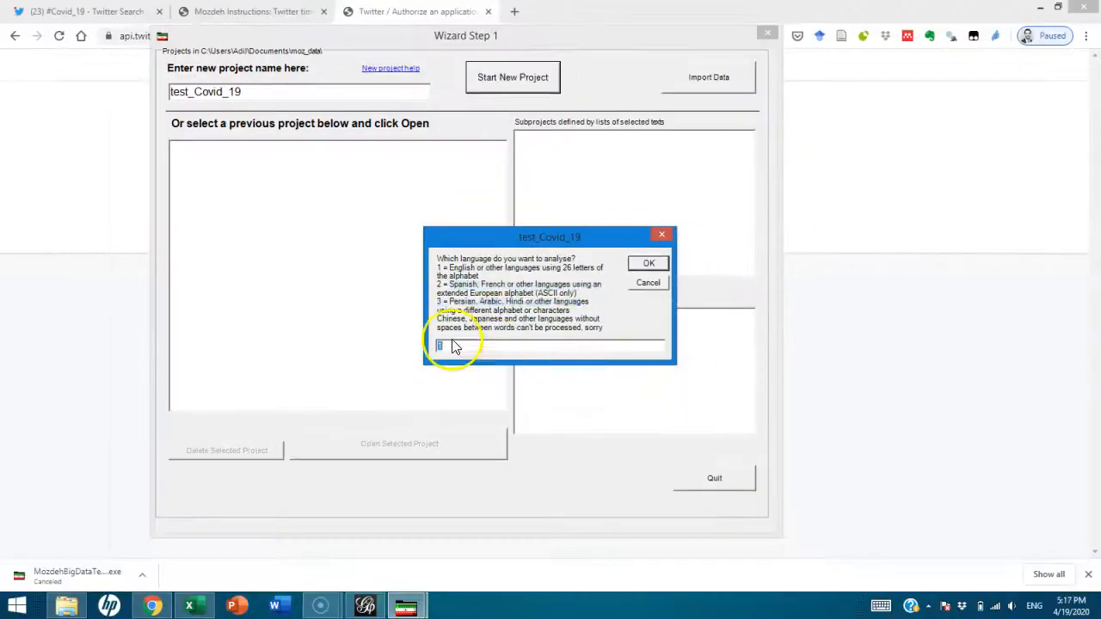
{"action": "left_click", "coordinate": [646, 262]}
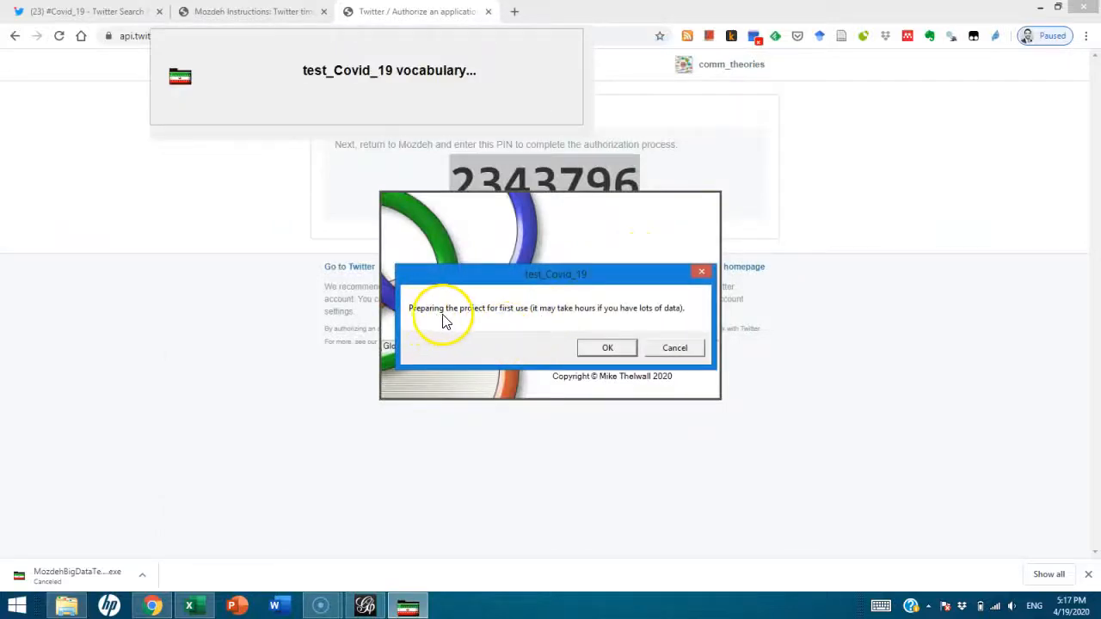
Acknowledge the preparation notice and set indexing graph periods to group texts by hour
{"action": "left_click", "coordinate": [607, 349]}
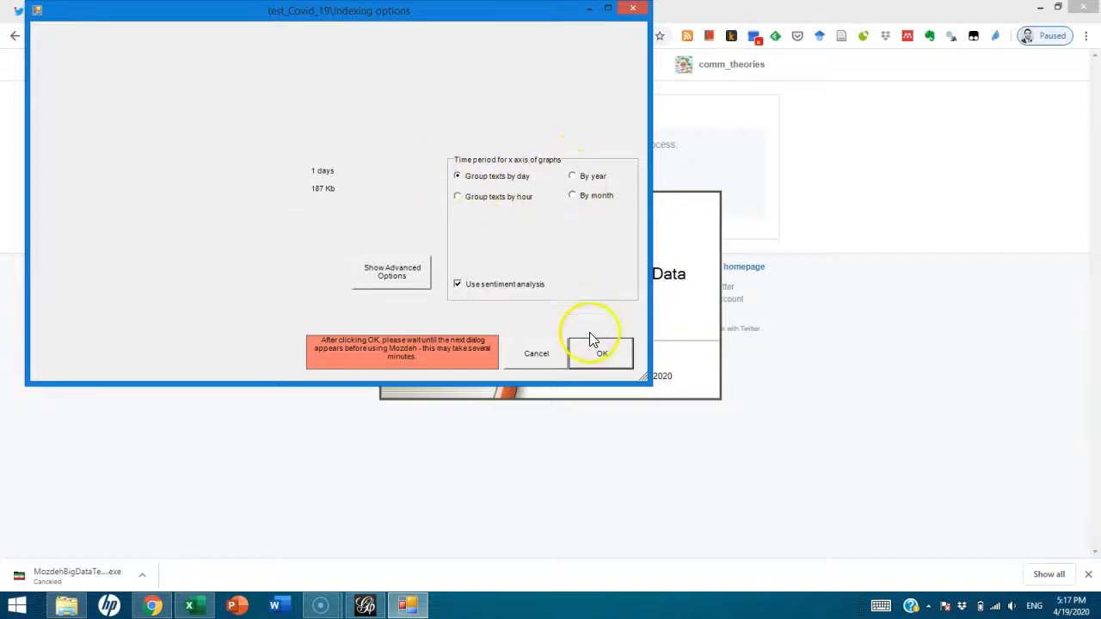
{"action": "left_click", "coordinate": [491, 207]}
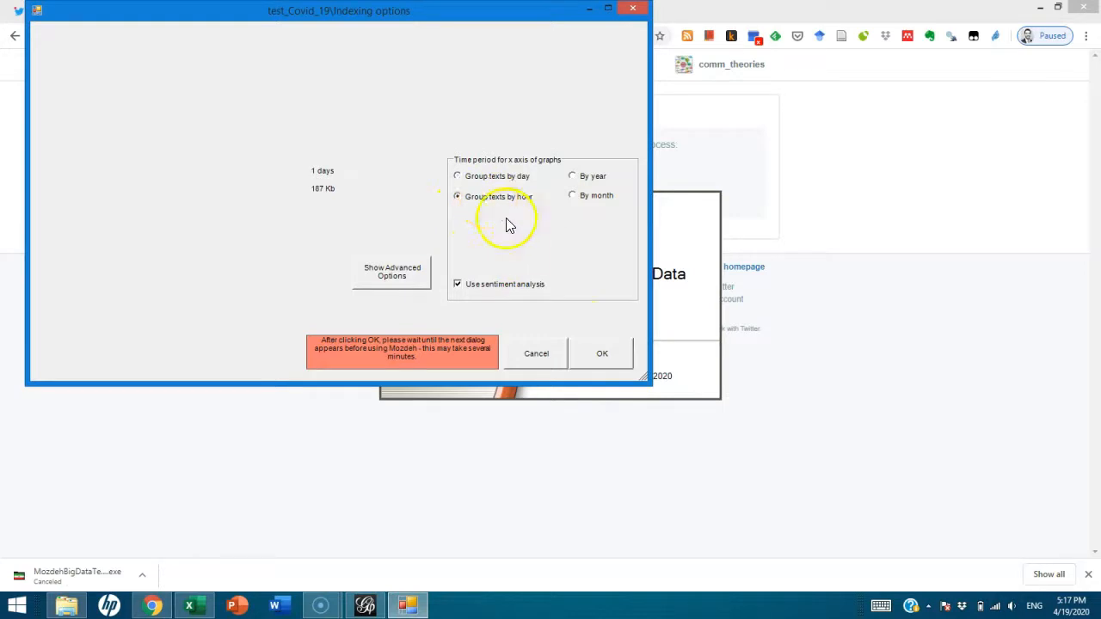
{"action": "left_click", "coordinate": [617, 353]}
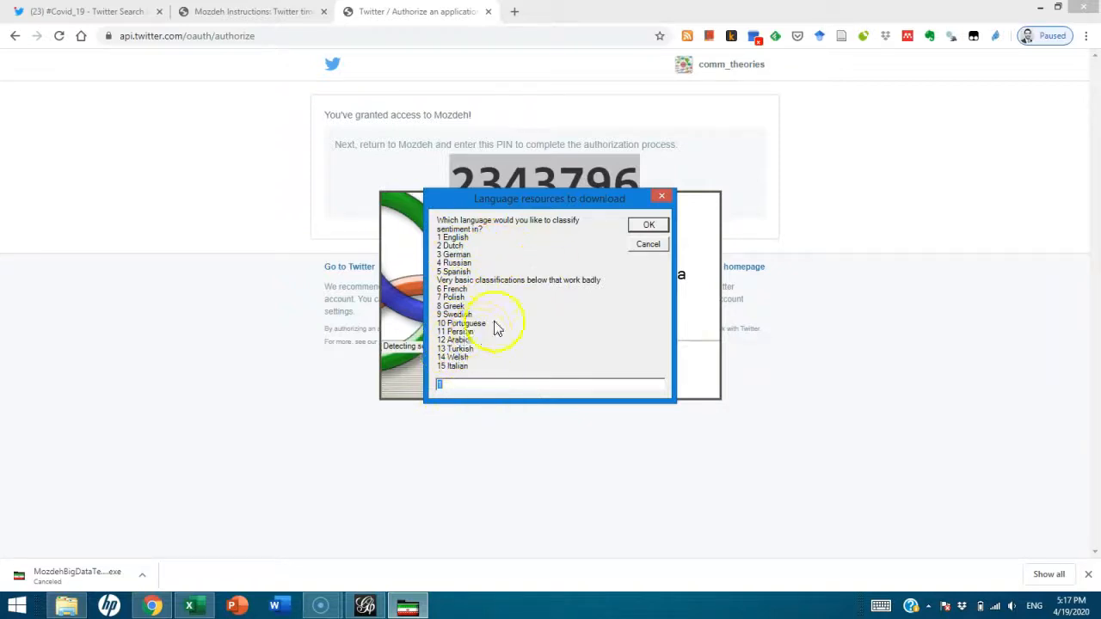
Accept the sentiment language, copy the raw_data folder path once indexing ends, and dismiss the ready message
{"action": "left_click", "coordinate": [645, 227]}
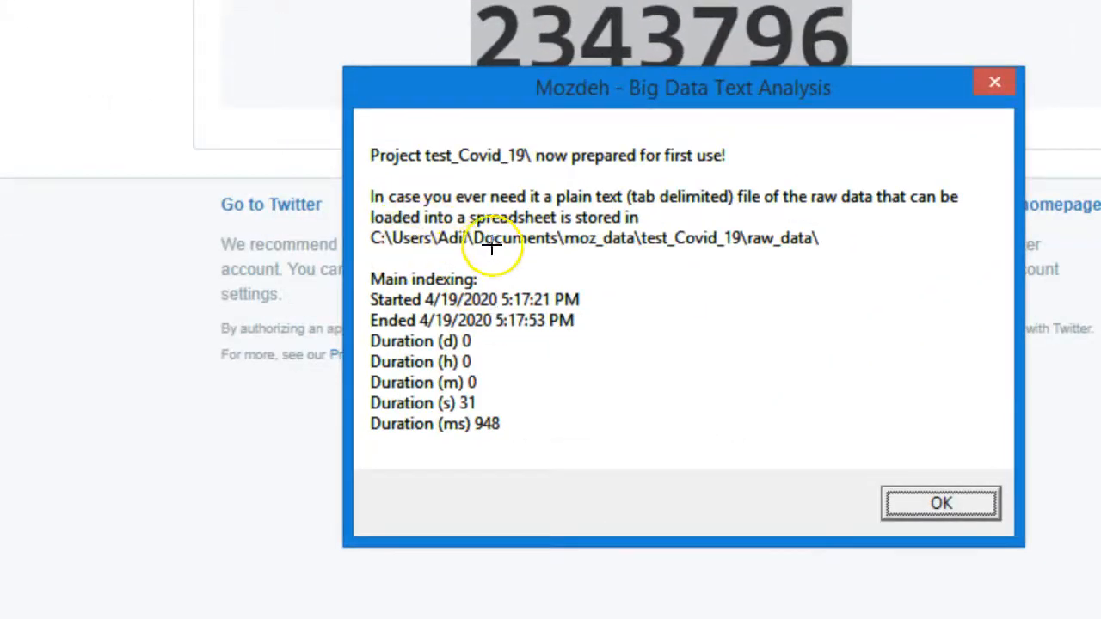
{"action": "left_click_drag", "start_coordinate": [474, 244], "coordinate": [825, 248]}
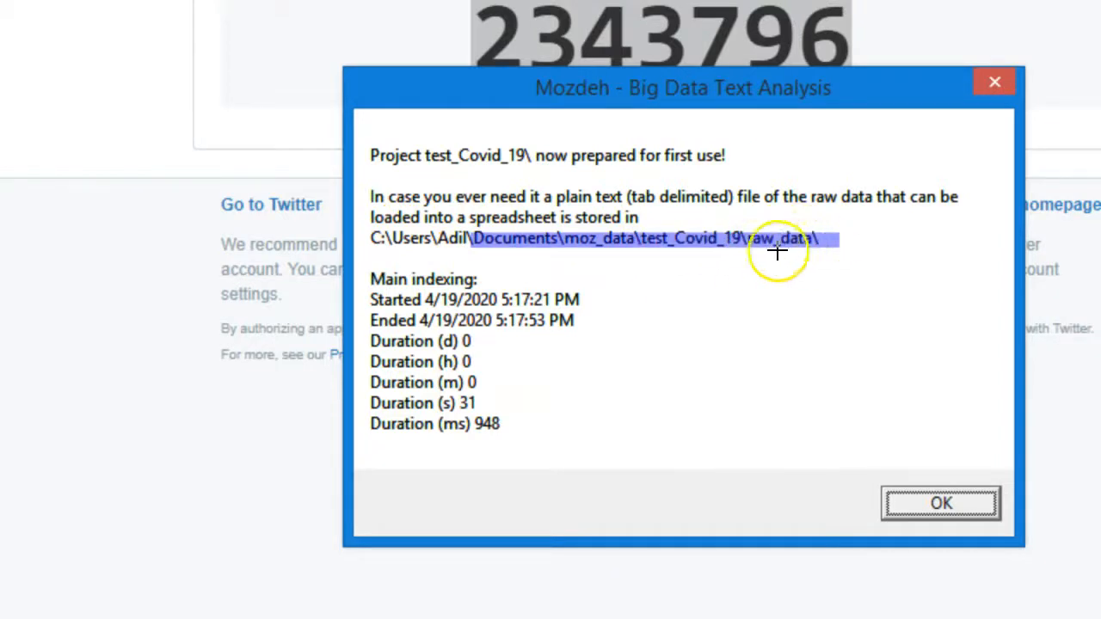
{"action": "key", "text": "Escape"}
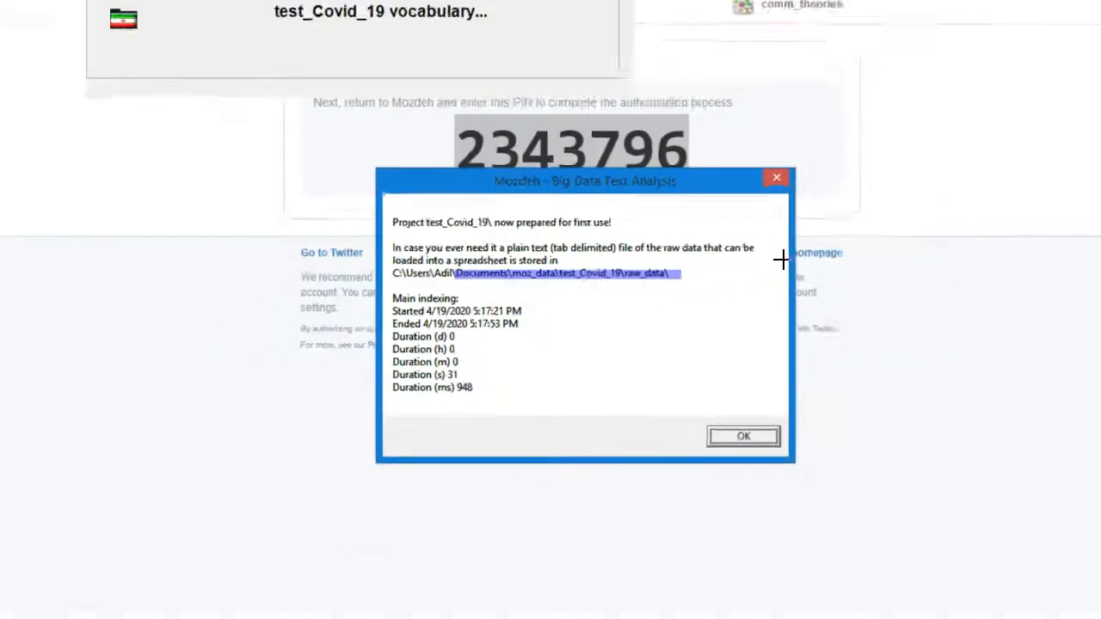
{"action": "left_click", "coordinate": [684, 417]}
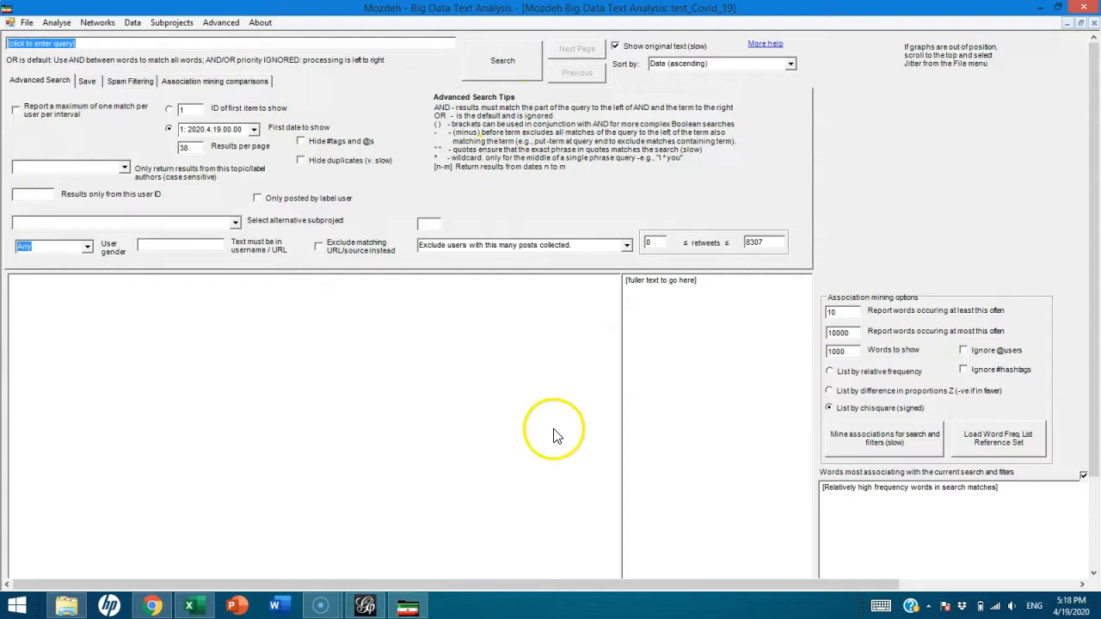
Browse Documents > moz_data > test_Covid_19 > raw data and open TwitterSearches_Tweets
{"action": "left_click", "coordinate": [75, 607]}
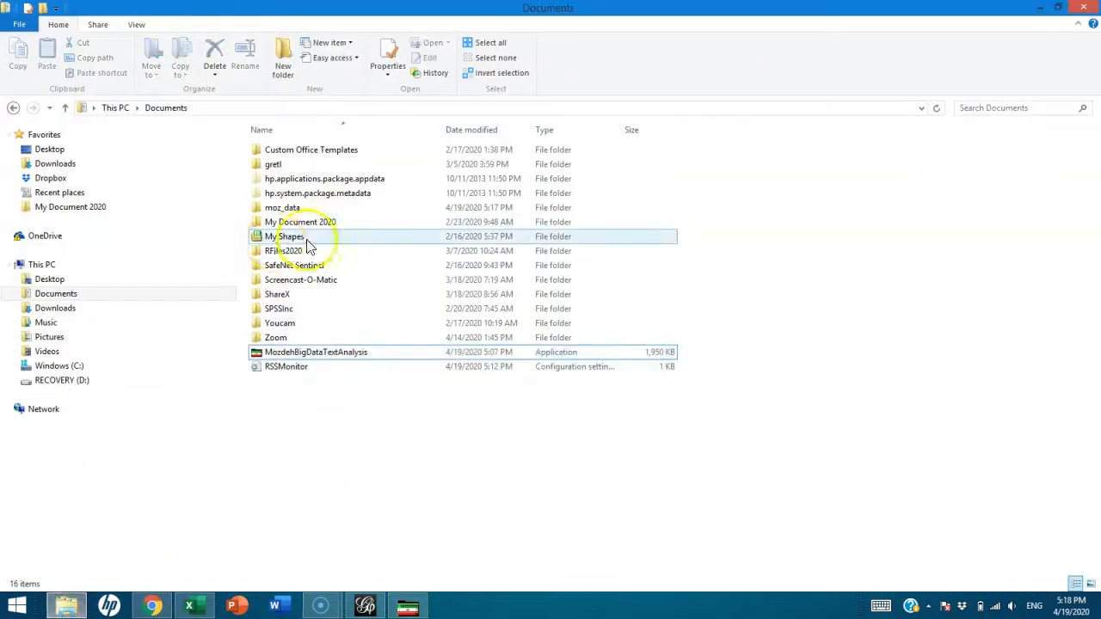
{"action": "double_click", "coordinate": [289, 208]}
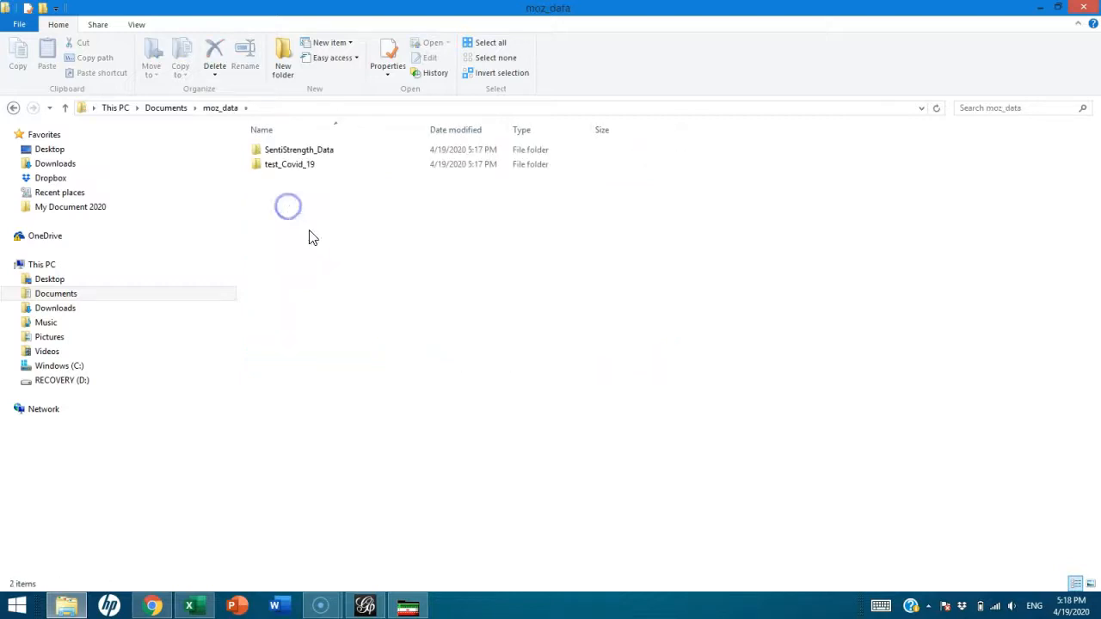
{"action": "left_click", "coordinate": [292, 169]}
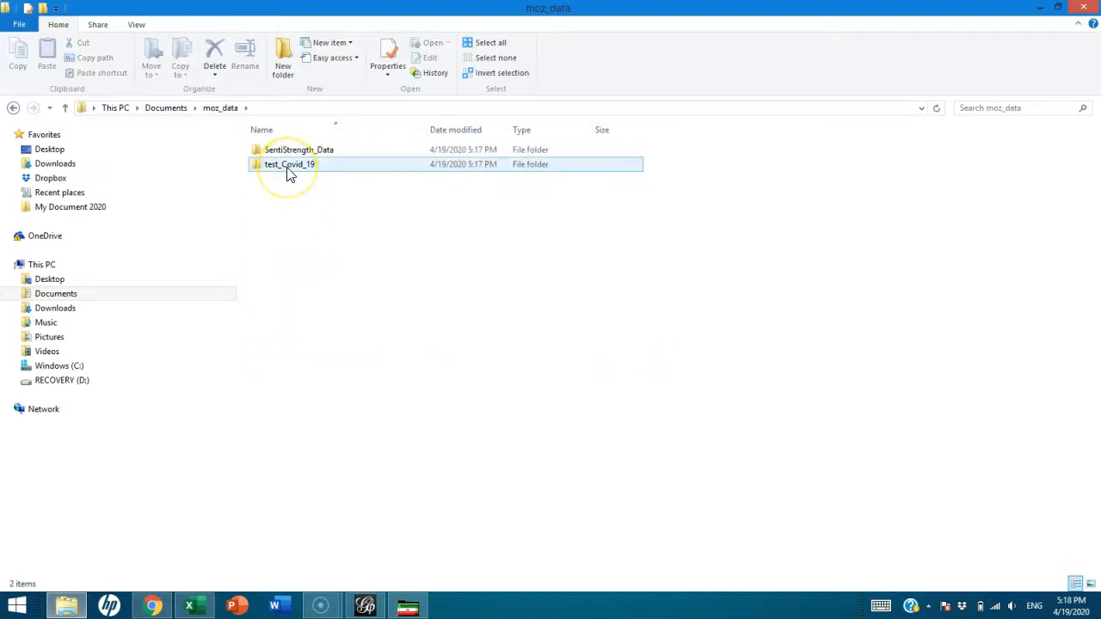
{"action": "double_click", "coordinate": [290, 170]}
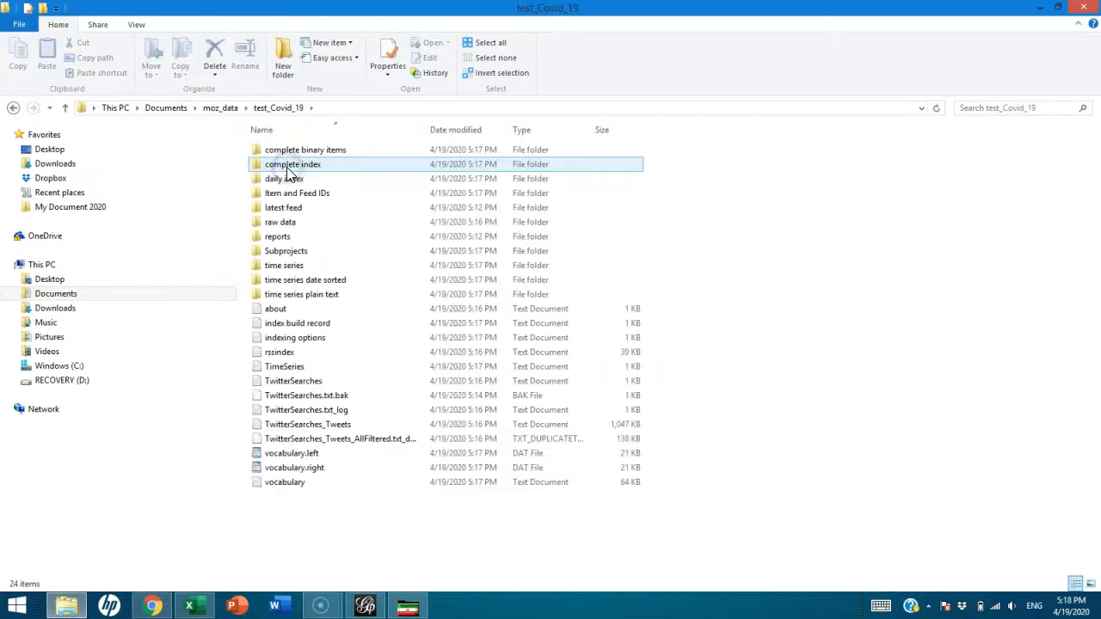
{"action": "double_click", "coordinate": [311, 227]}
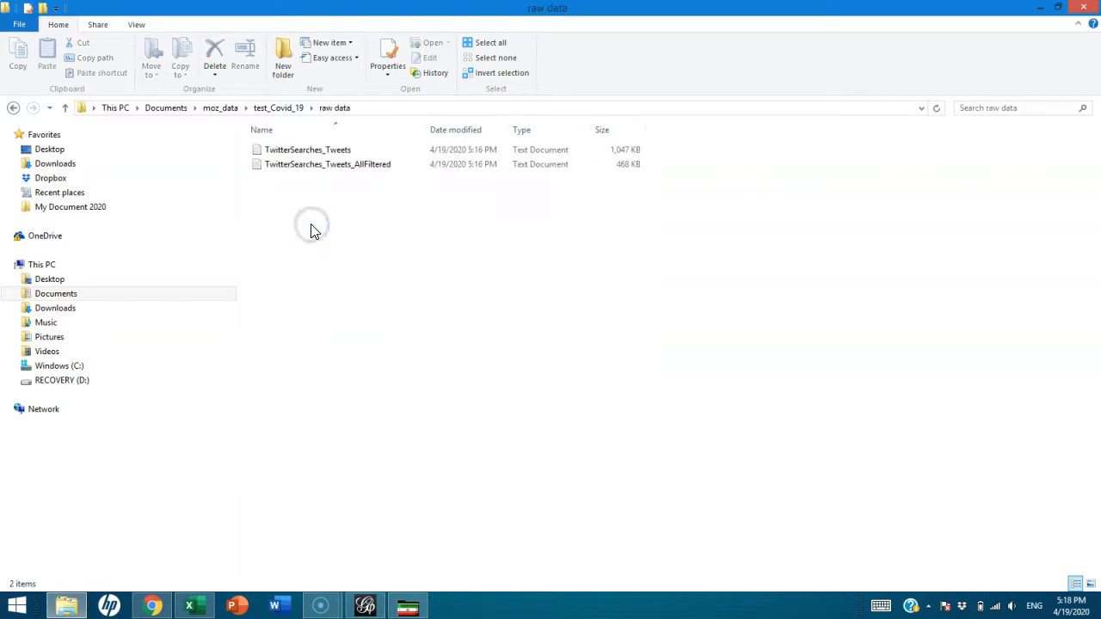
{"action": "double_click", "coordinate": [315, 150]}
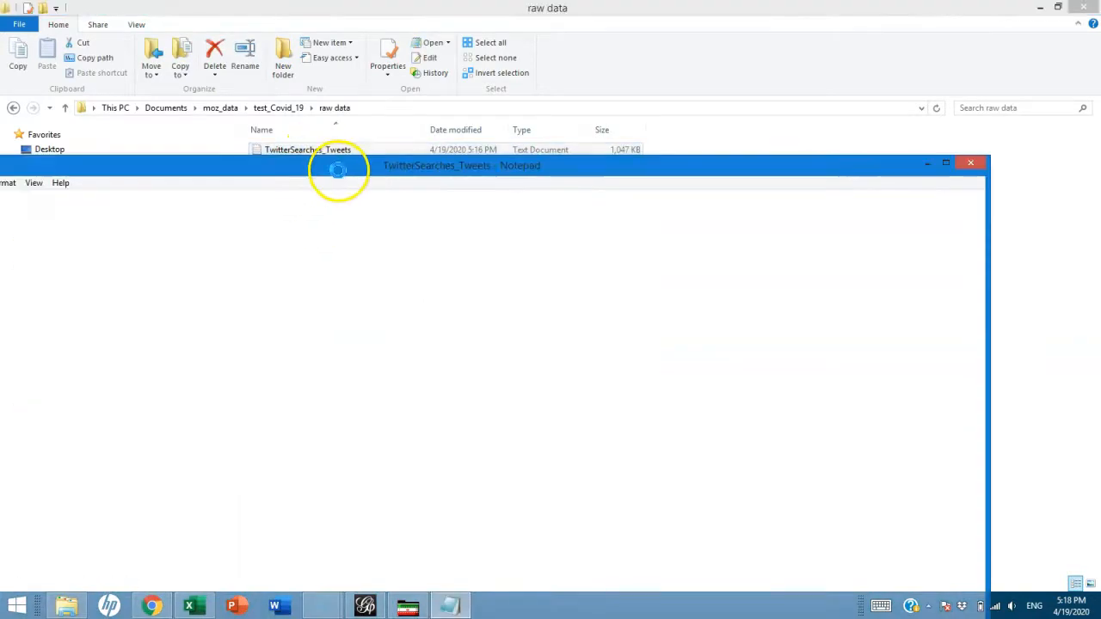
Look over the TwitterSearches_Tweets records in Notepad, then close it
{"action": "left_click_drag", "start_coordinate": [327, 175], "coordinate": [284, 149]}
{"action": "left_click", "coordinate": [473, 181]}
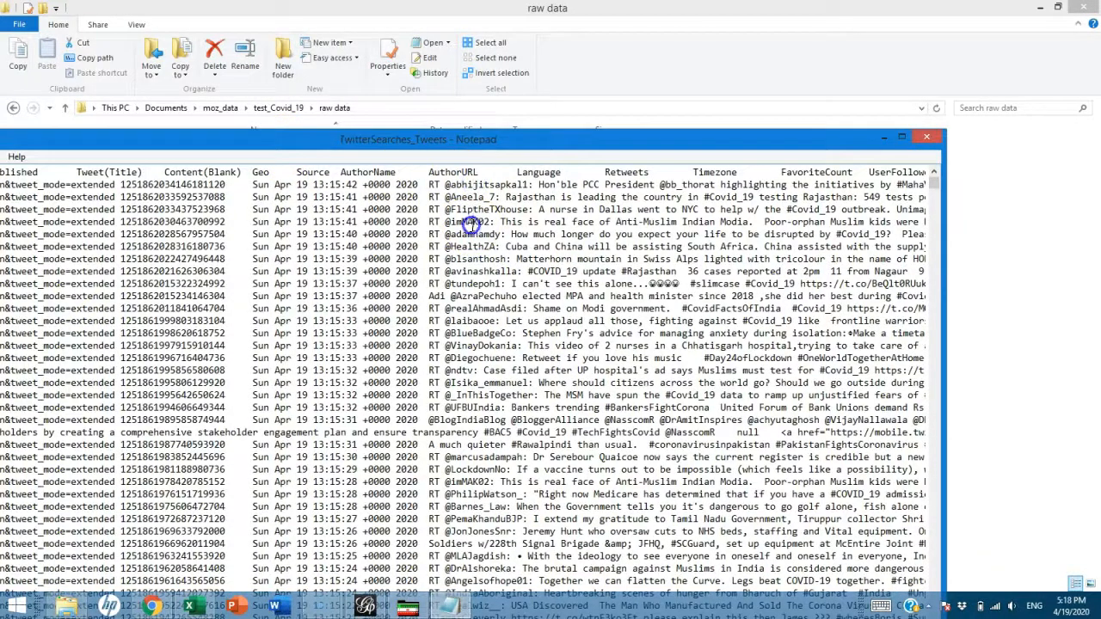
{"action": "left_click", "coordinate": [924, 139]}
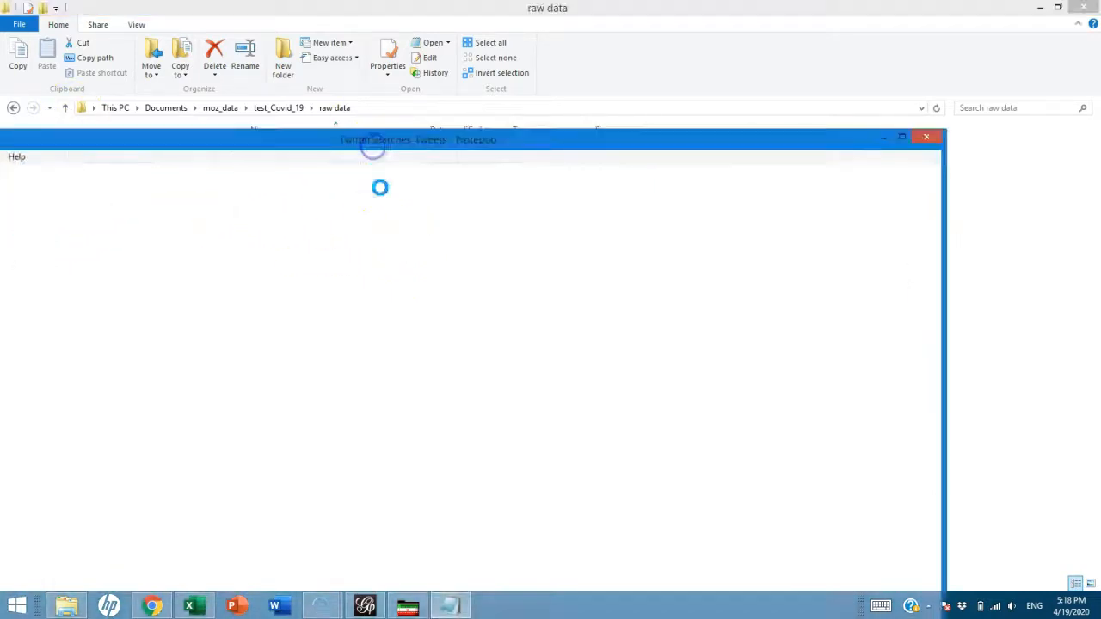
Scroll to the end of the reopened tweets file, close Notepad, and bring up the file's context menu
{"action": "left_click_drag", "start_coordinate": [546, 141], "coordinate": [698, 62]}
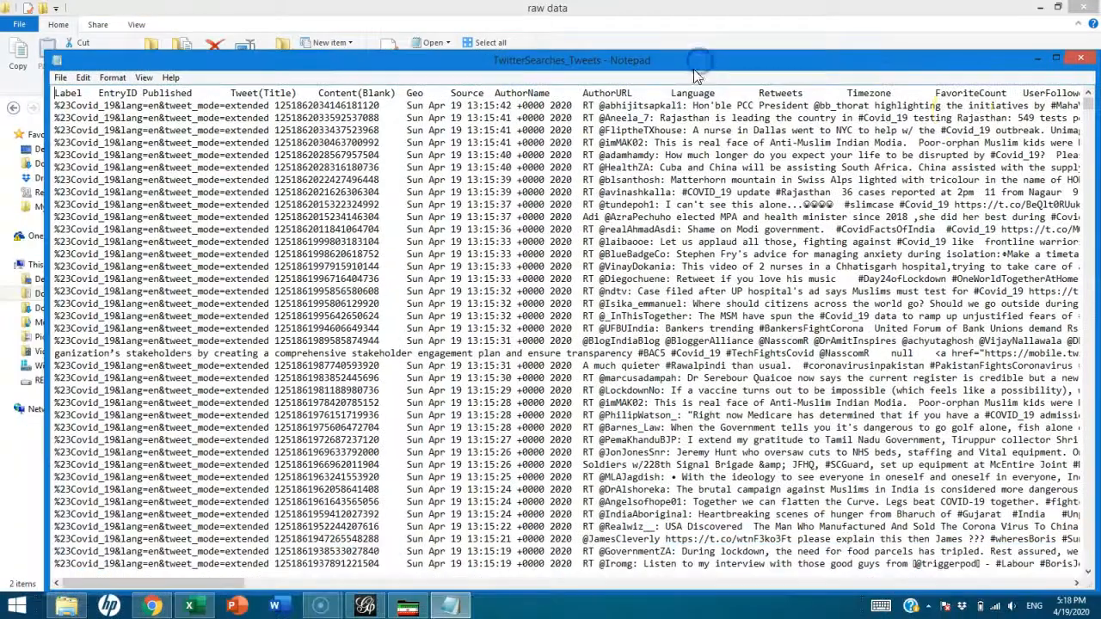
{"action": "left_click", "coordinate": [1085, 121]}
{"action": "left_click_drag", "start_coordinate": [1085, 116], "coordinate": [1088, 32]}
{"action": "left_click", "coordinate": [1081, 59]}
{"action": "right_click", "coordinate": [351, 149]}
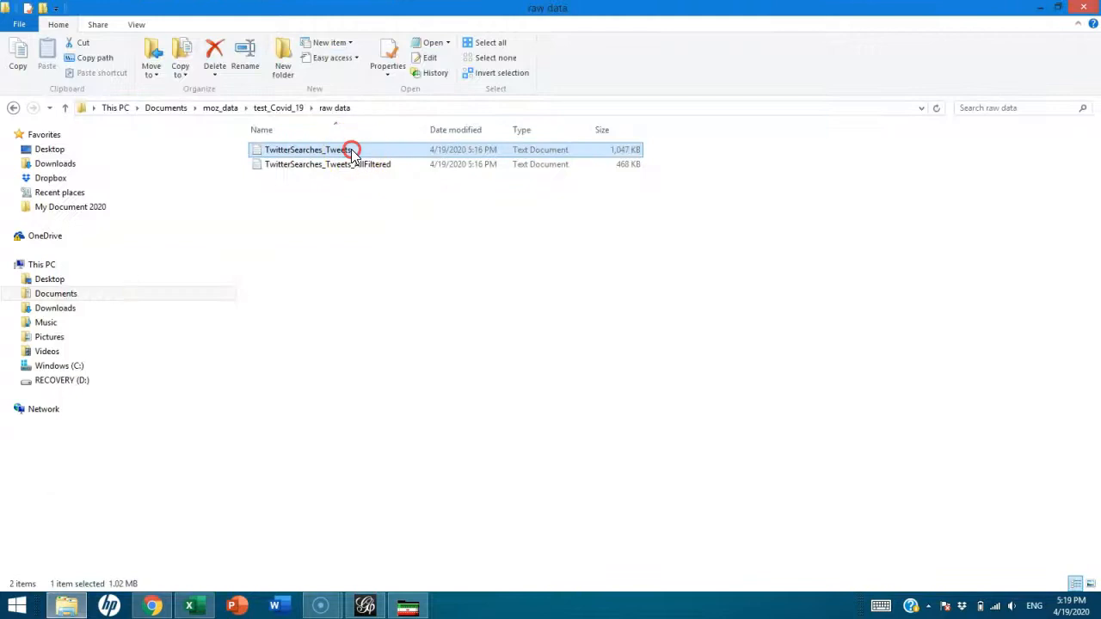
Open TwitterSearches_Tweets in Notepad++, scroll down and across its 2,002 lines, and close the tab
{"action": "left_click", "coordinate": [216, 205]}
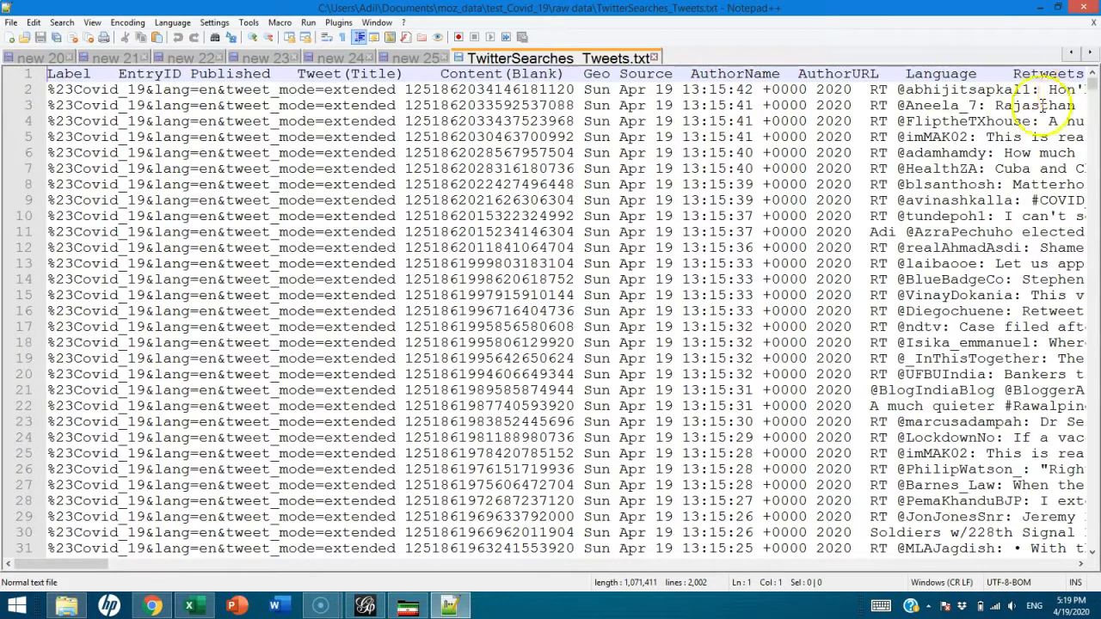
{"action": "left_click_drag", "start_coordinate": [1091, 84], "coordinate": [1075, 560]}
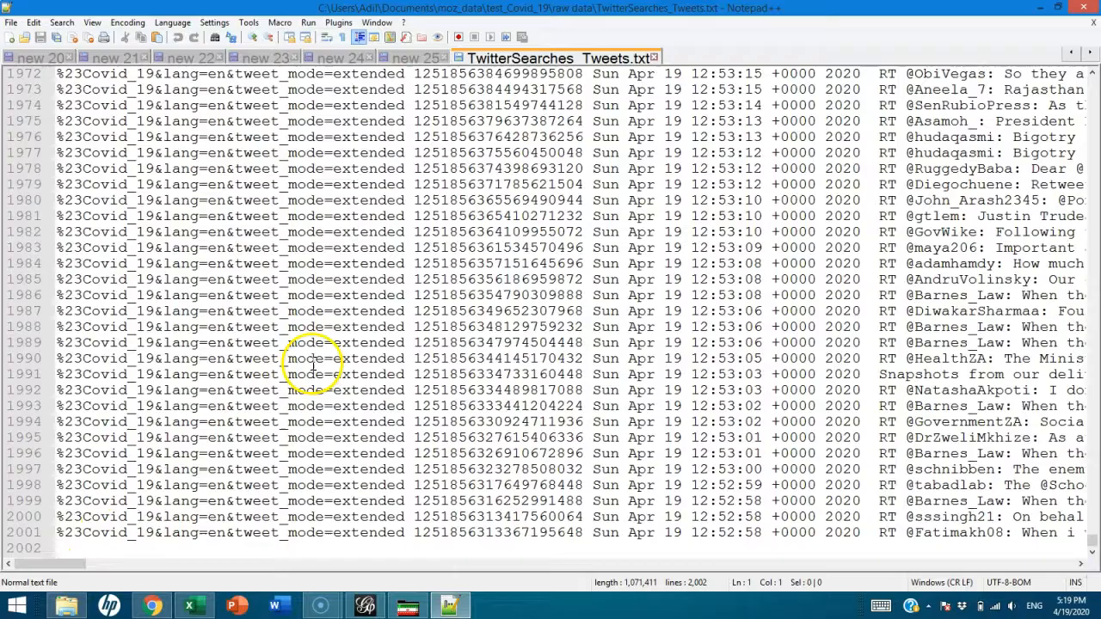
{"action": "left_click_drag", "start_coordinate": [59, 566], "coordinate": [445, 194]}
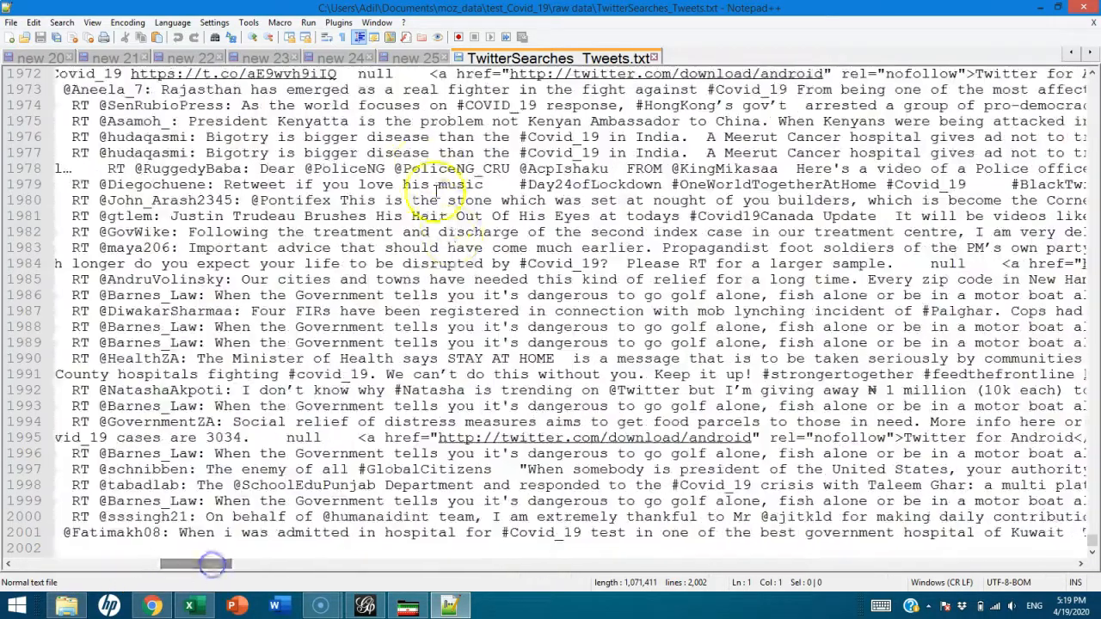
{"action": "left_click", "coordinate": [653, 58]}
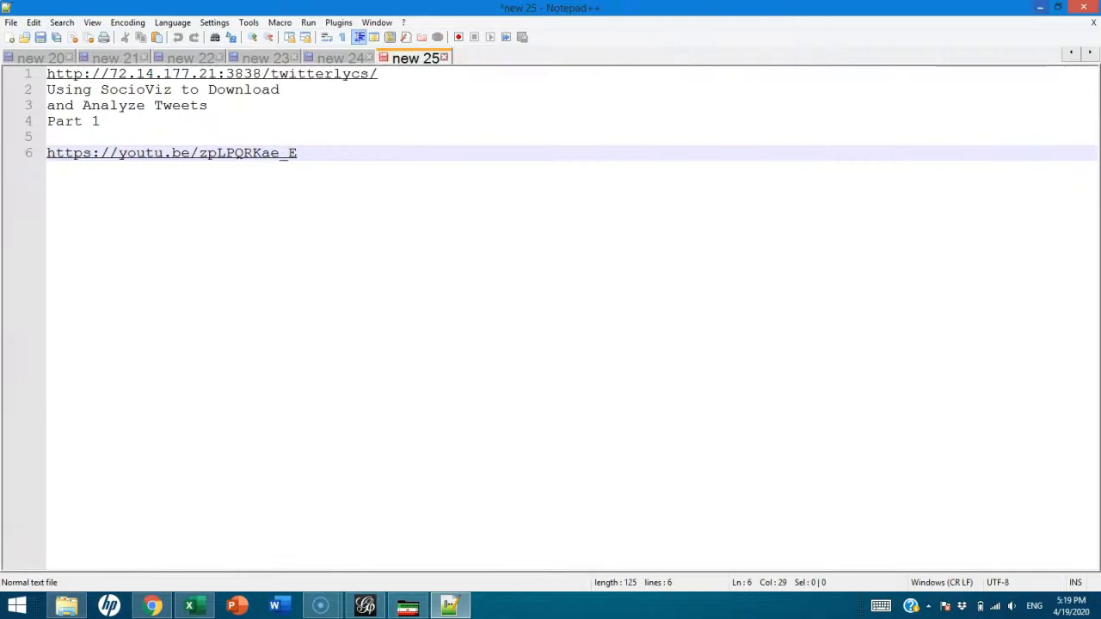
Minimize Notepad++, bring Mozdeh's test_Covid_19 window forward, and open its Networks menu
{"action": "left_click", "coordinate": [1042, 10]}
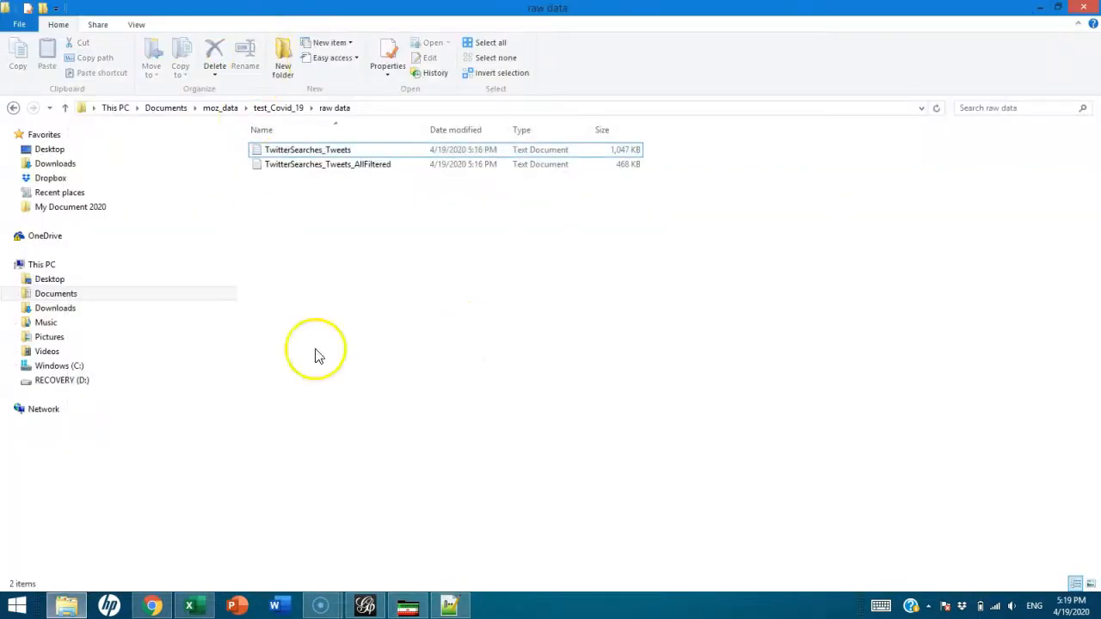
{"action": "left_click", "coordinate": [408, 605]}
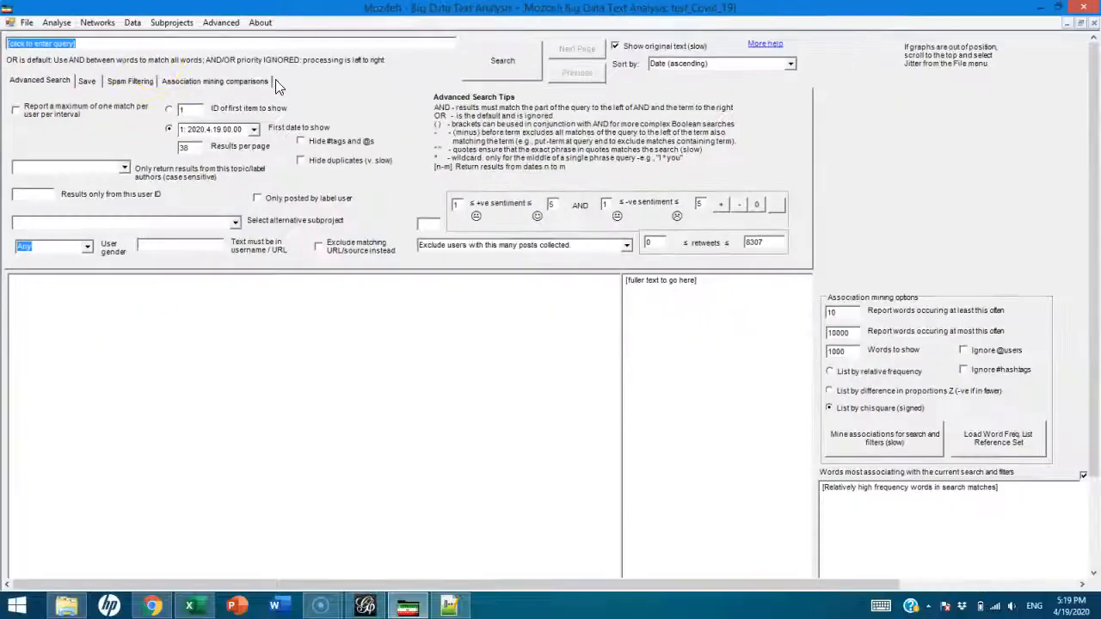
{"action": "left_click", "coordinate": [106, 25]}
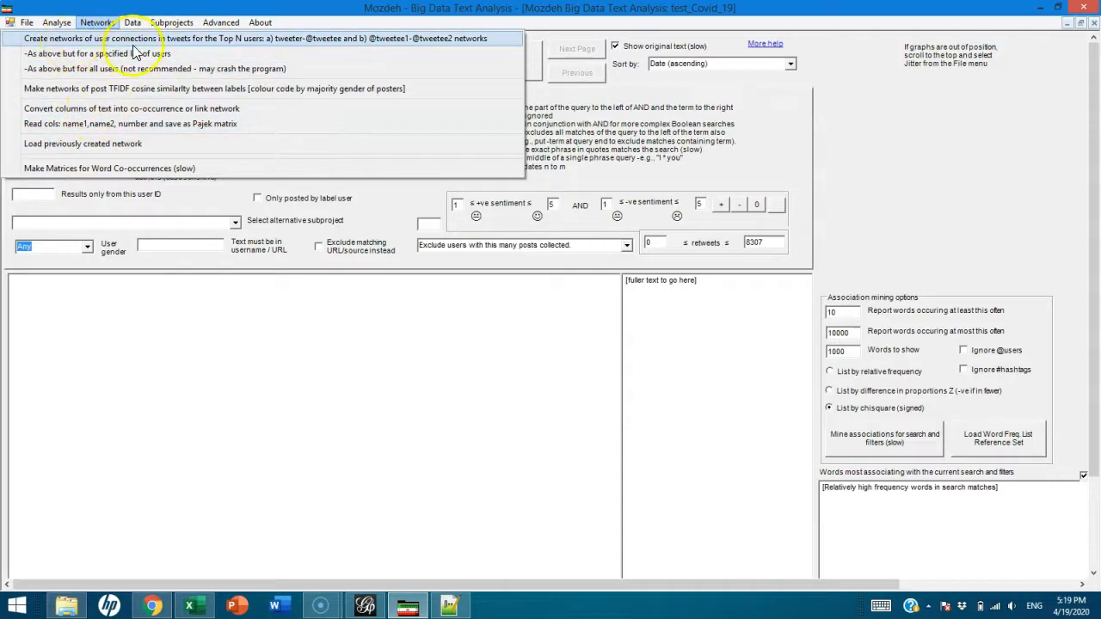
Start Create networks for Top N users, keeping the default ranking and 50 maximum nodes
{"action": "left_click", "coordinate": [208, 39]}
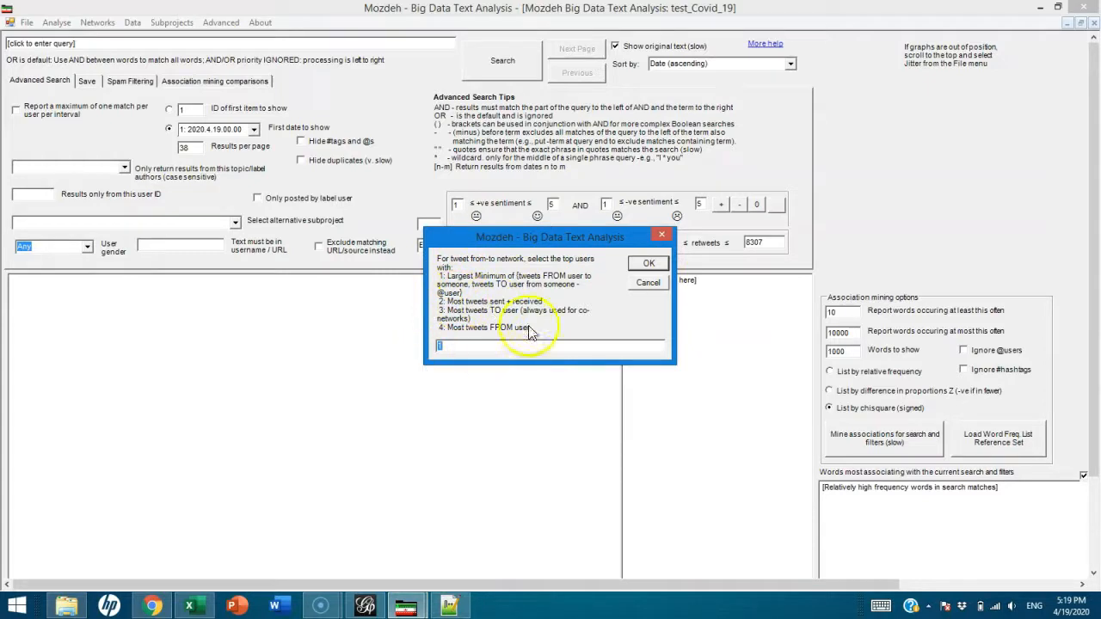
{"action": "left_click", "coordinate": [648, 263]}
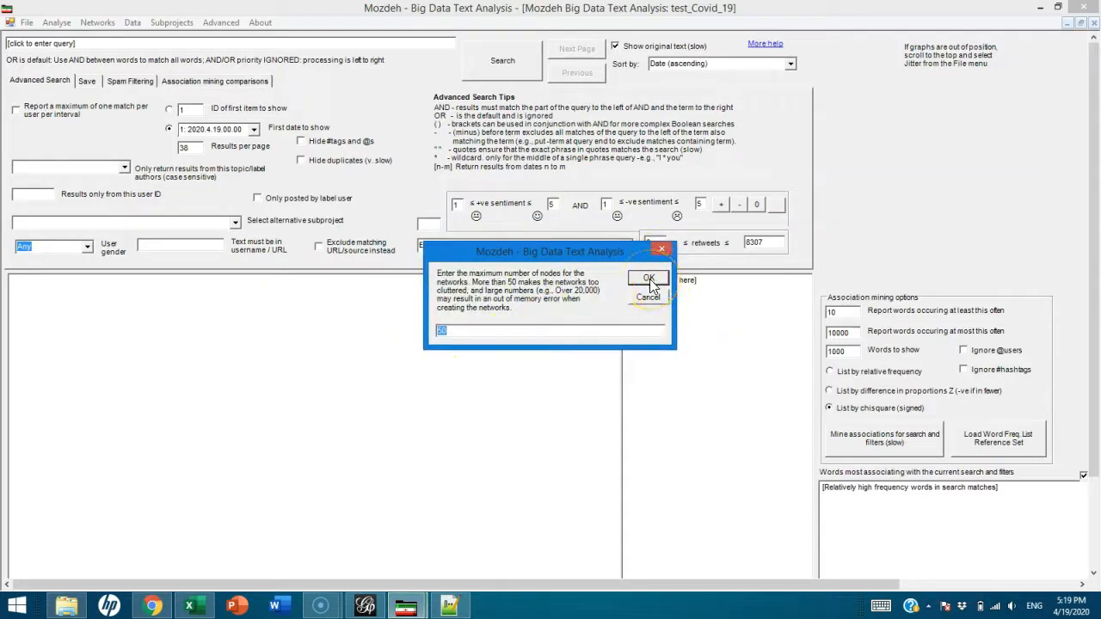
{"action": "left_click", "coordinate": [648, 279]}
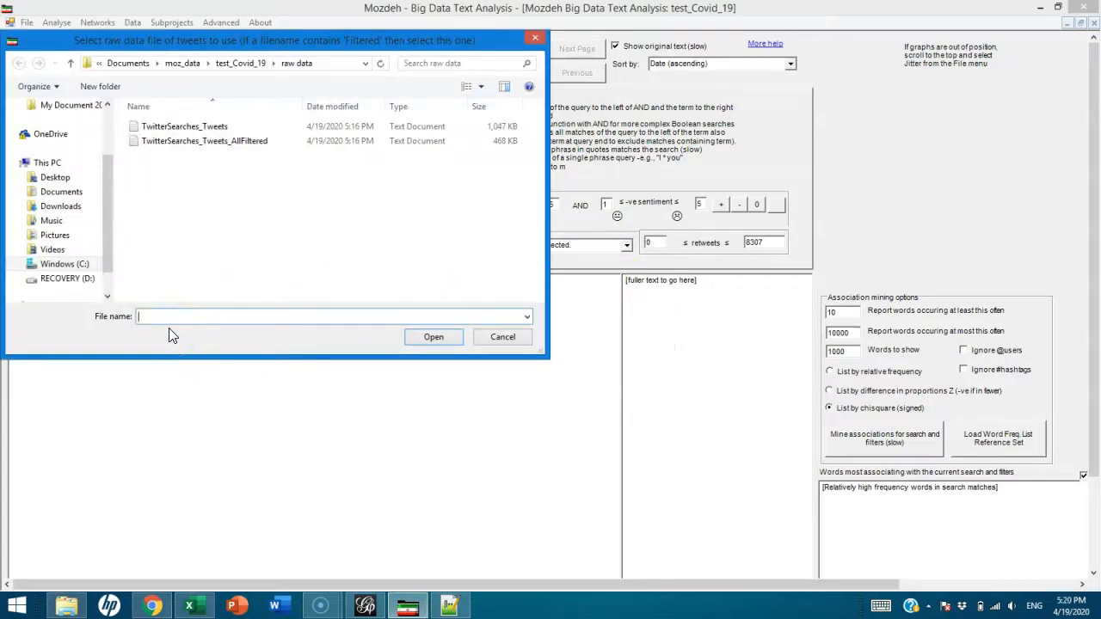
Use TwitterSearches_Tweets as raw data, save as TwitterSearches_Tweets_res, and show only tweeter–tweetee links
{"action": "type", "text": "testNetwork"}
{"action": "key", "text": "Return"}
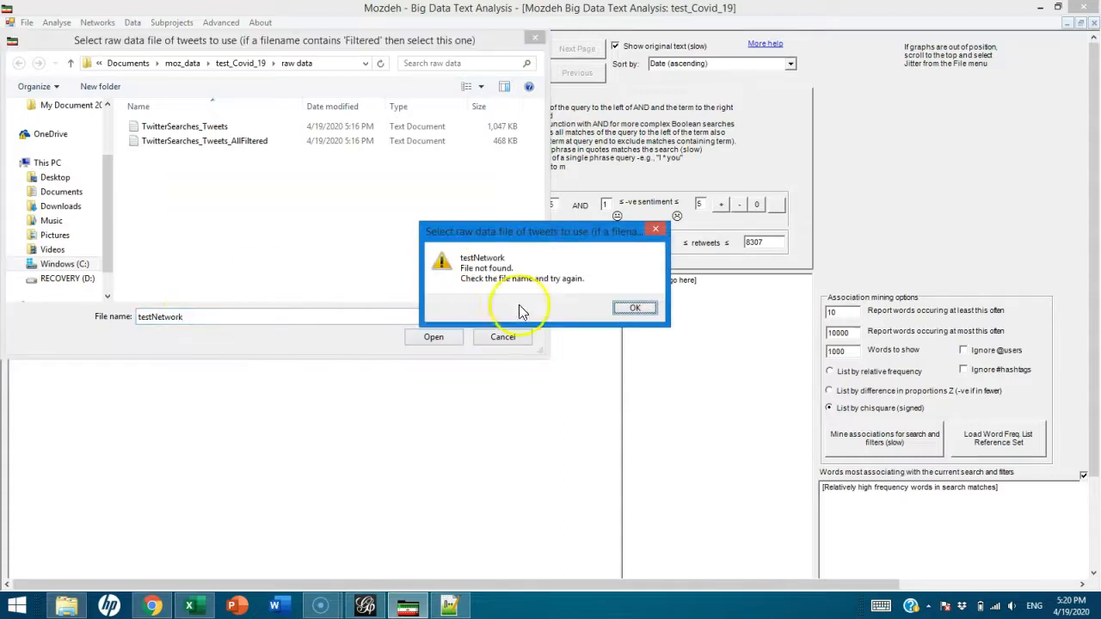
{"action": "left_click", "coordinate": [638, 309]}
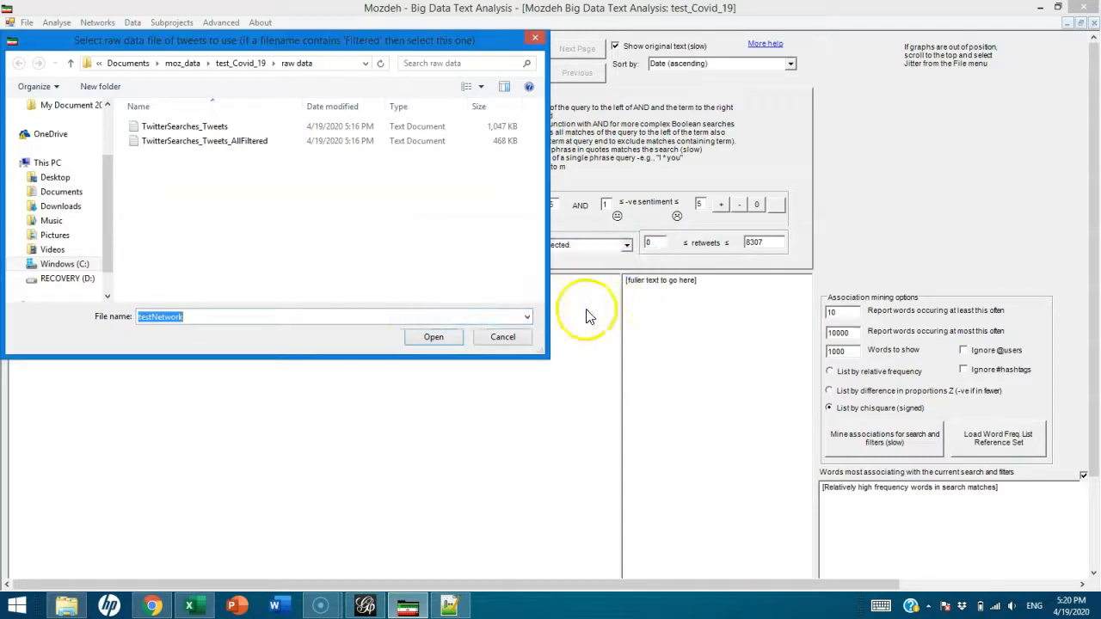
{"action": "double_click", "coordinate": [185, 129]}
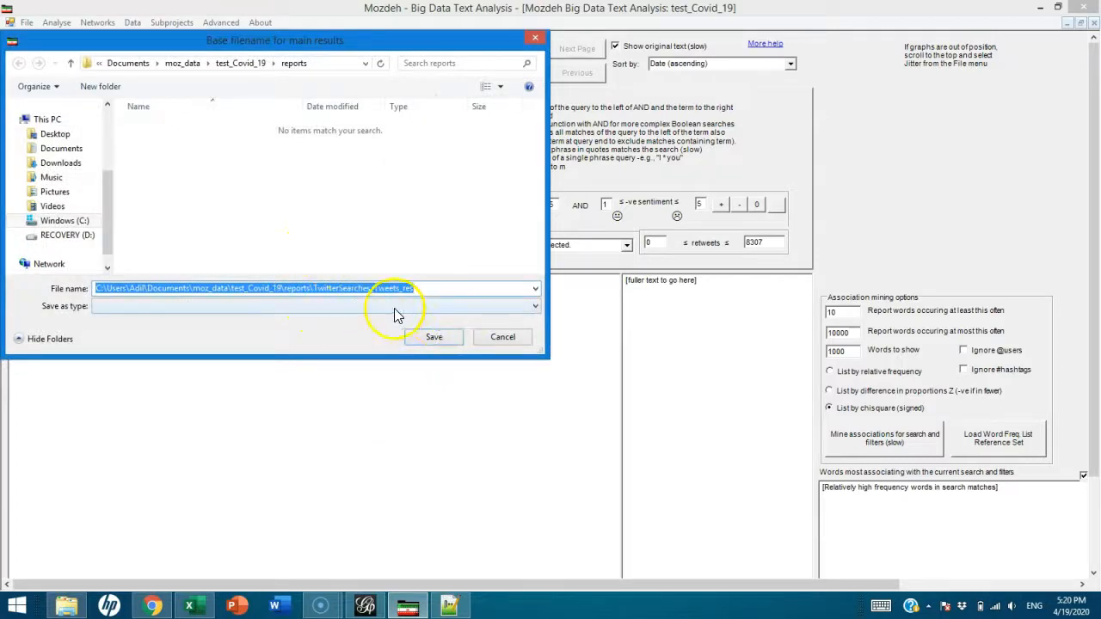
{"action": "left_click", "coordinate": [434, 336]}
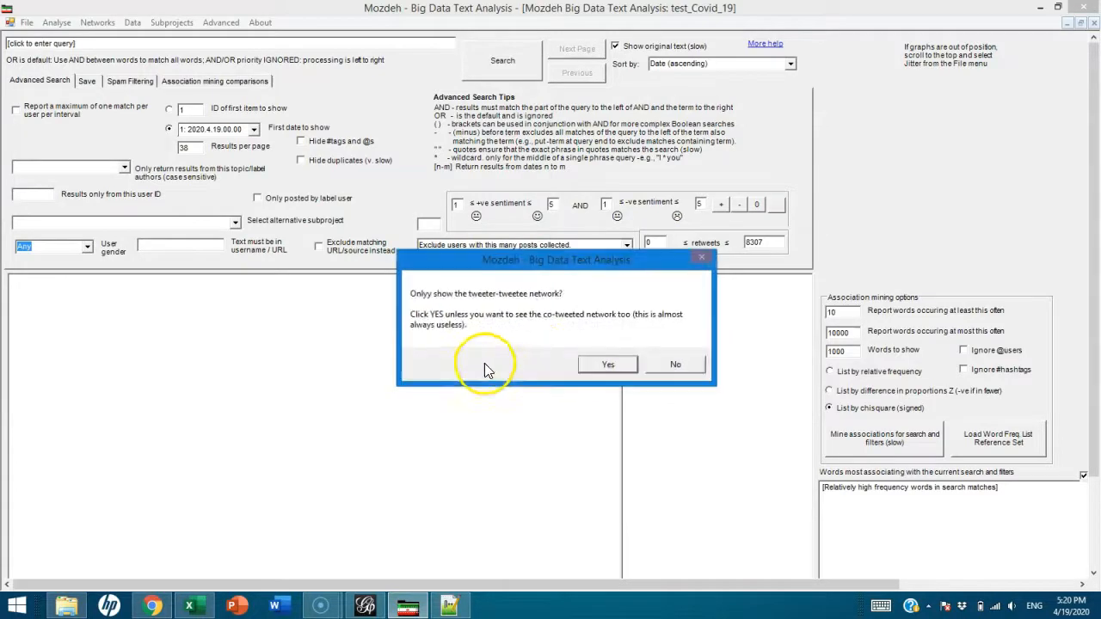
{"action": "left_click", "coordinate": [608, 364]}
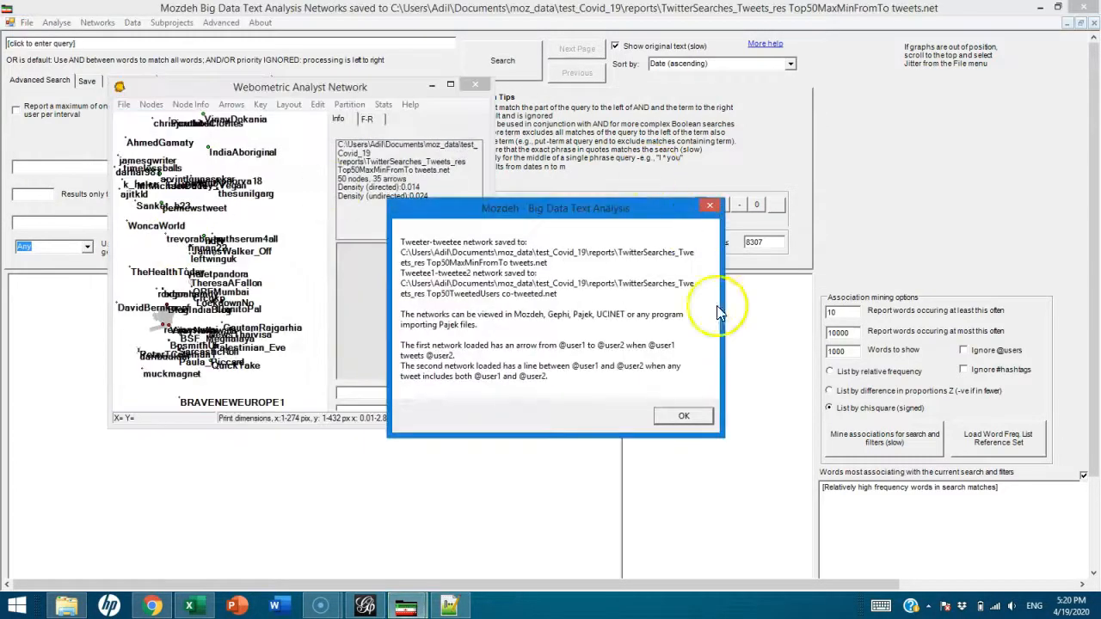
Dismiss the networks-saved message, maximize the network window, and read the ORFMumbai node's tweets
{"action": "left_click", "coordinate": [685, 421]}
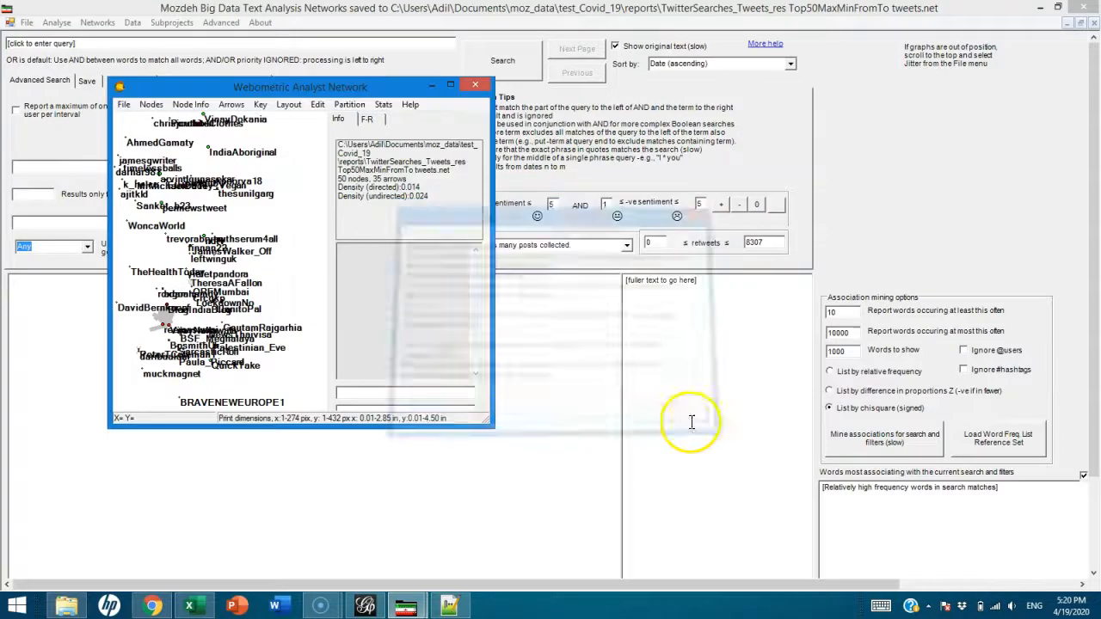
{"action": "left_click", "coordinate": [449, 86]}
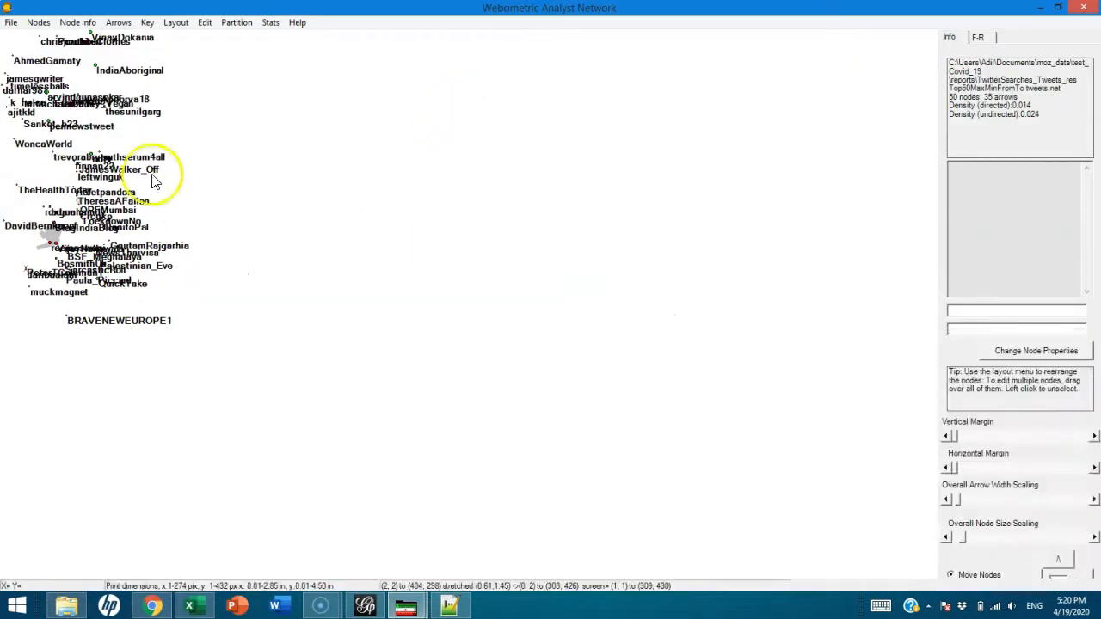
{"action": "left_click", "coordinate": [60, 95]}
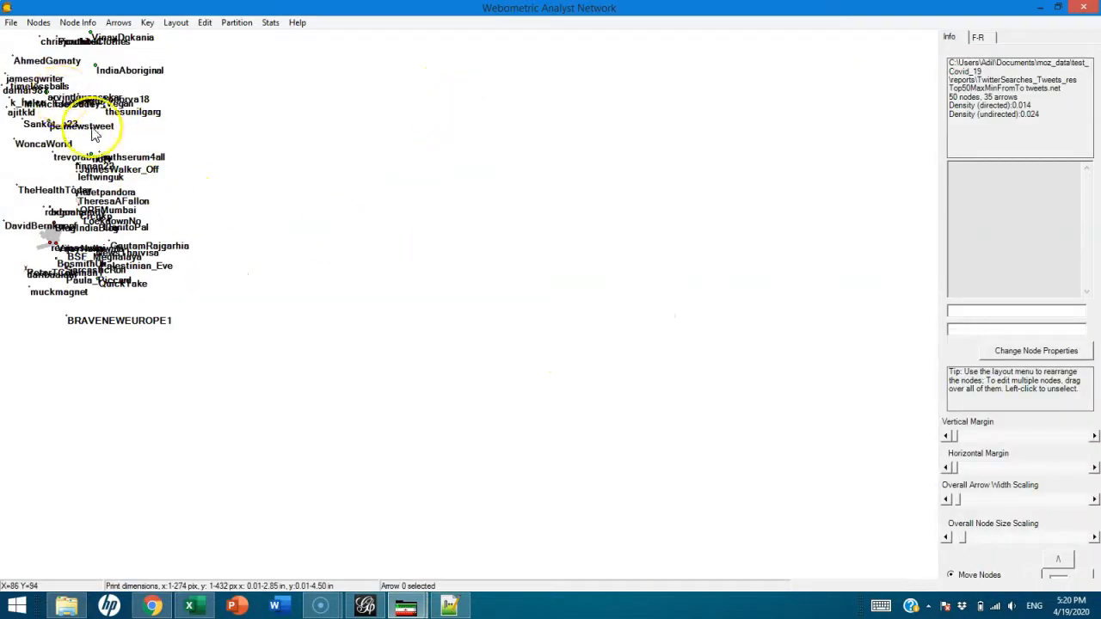
{"action": "left_click", "coordinate": [89, 207]}
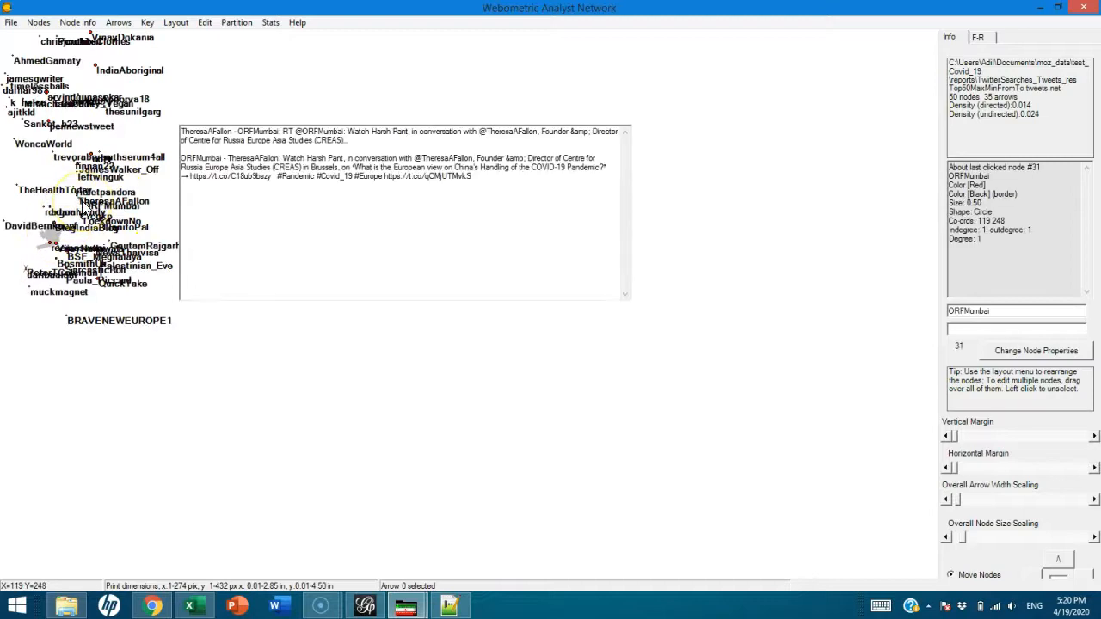
{"action": "left_click", "coordinate": [57, 229]}
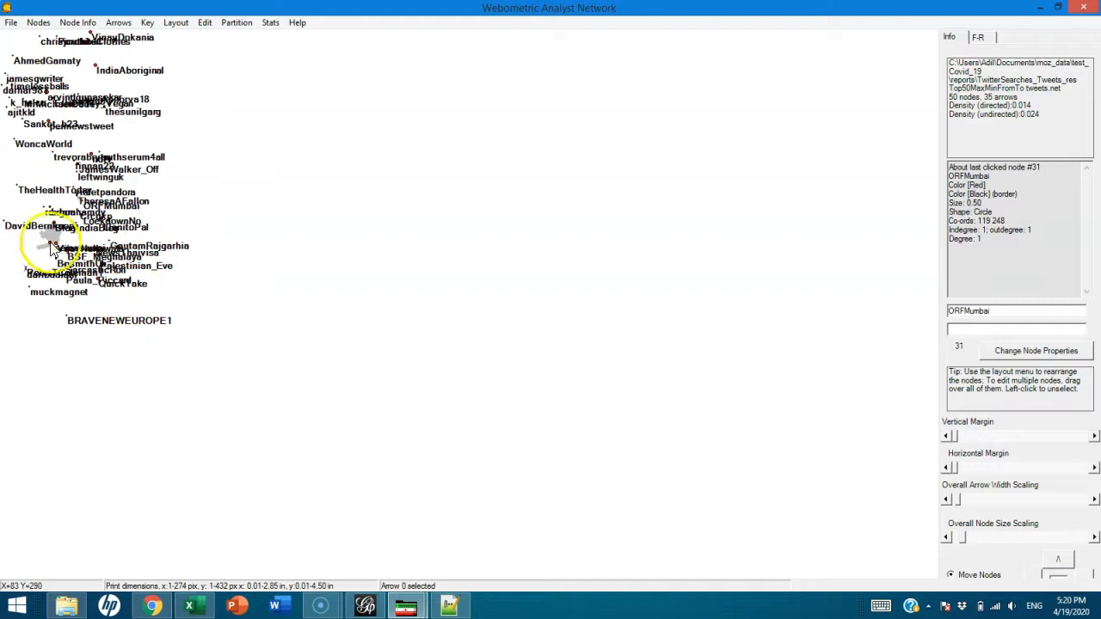
{"action": "left_click", "coordinate": [57, 246]}
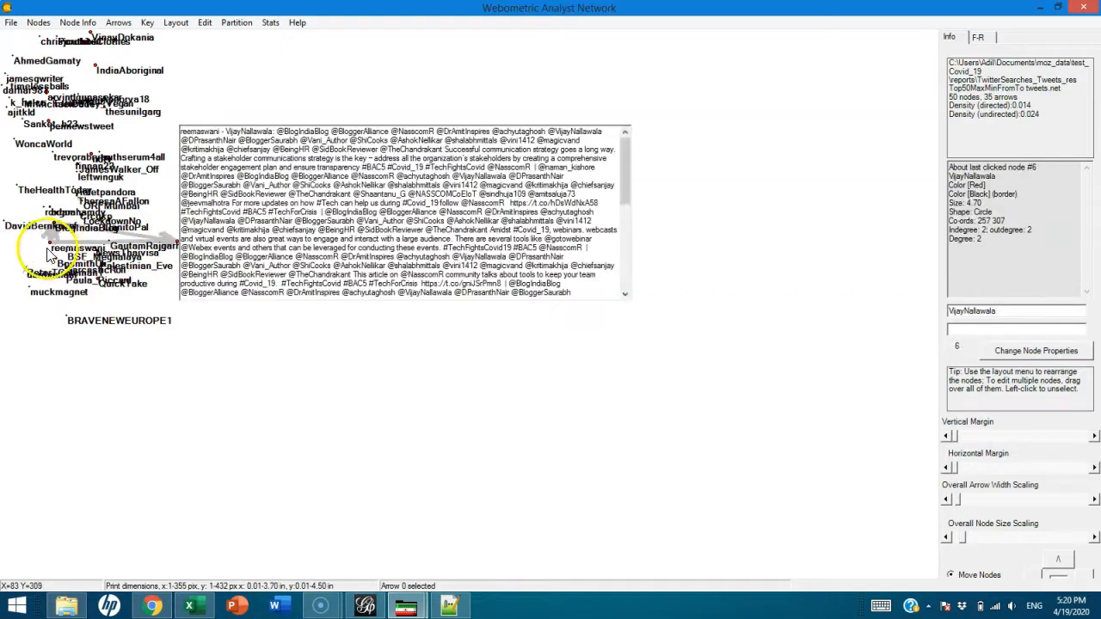
{"action": "left_click", "coordinate": [271, 406]}
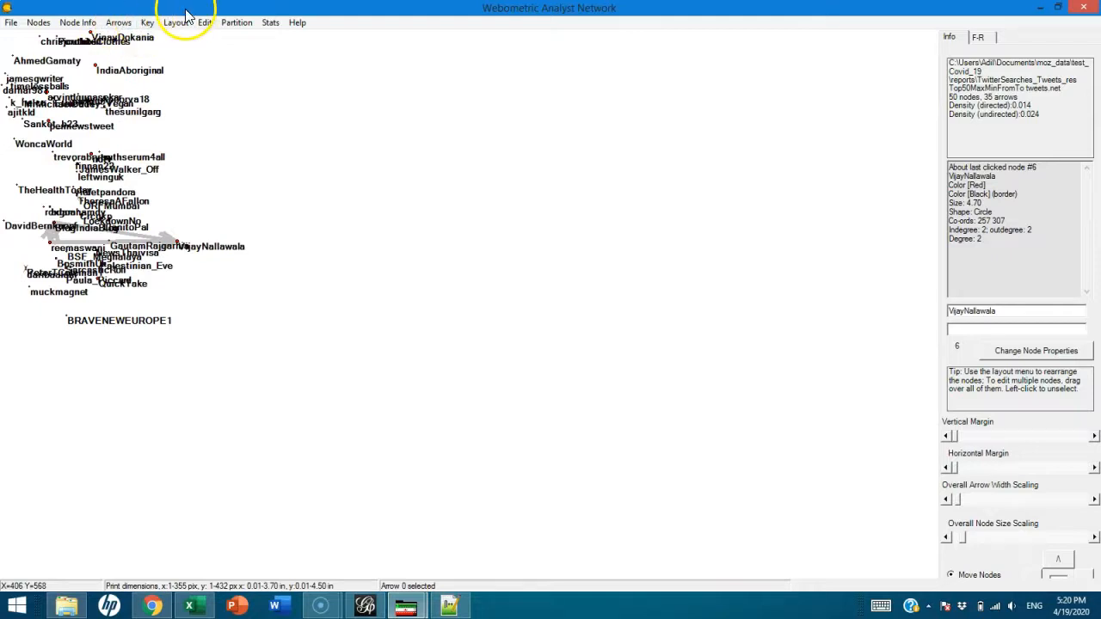
{"action": "left_click", "coordinate": [39, 22]}
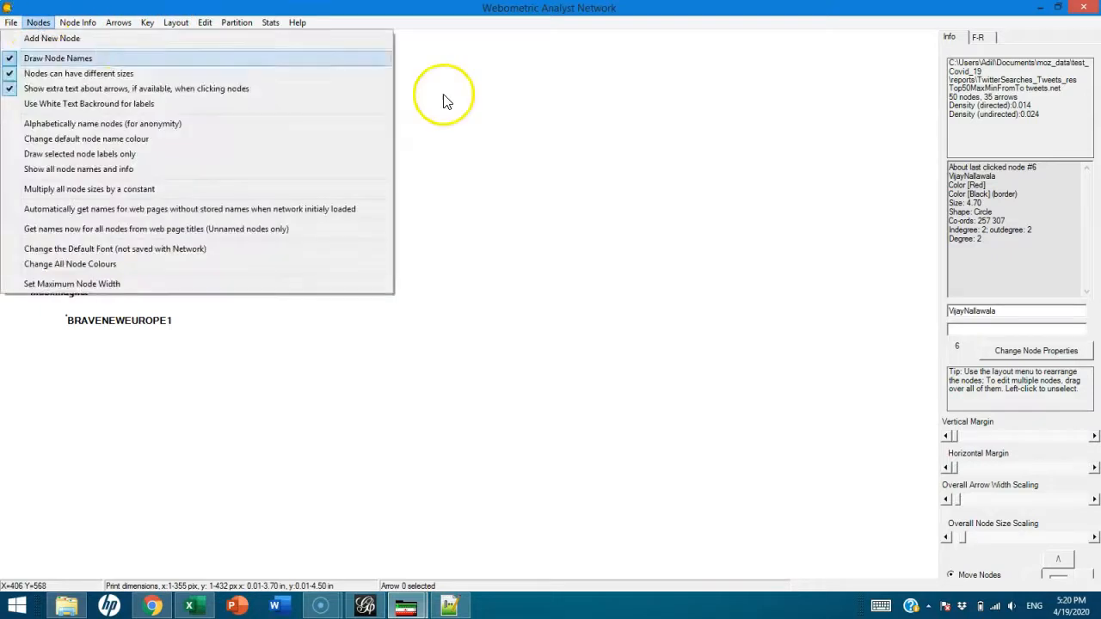
{"action": "left_click", "coordinate": [456, 209]}
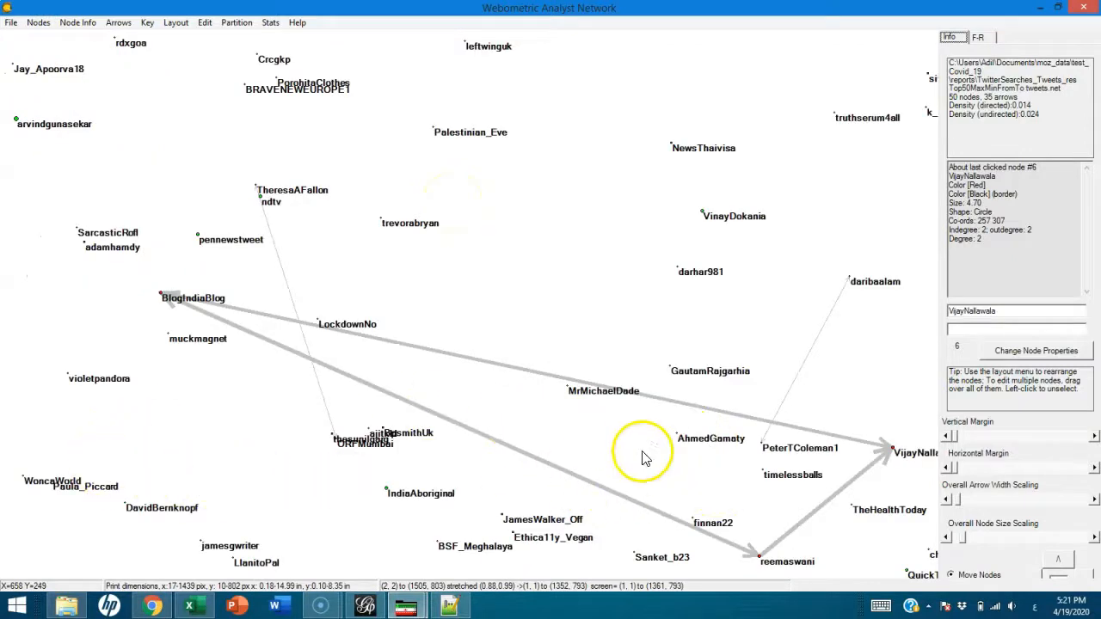
{"action": "right_click", "coordinate": [527, 386]}
{"action": "left_click", "coordinate": [559, 292]}
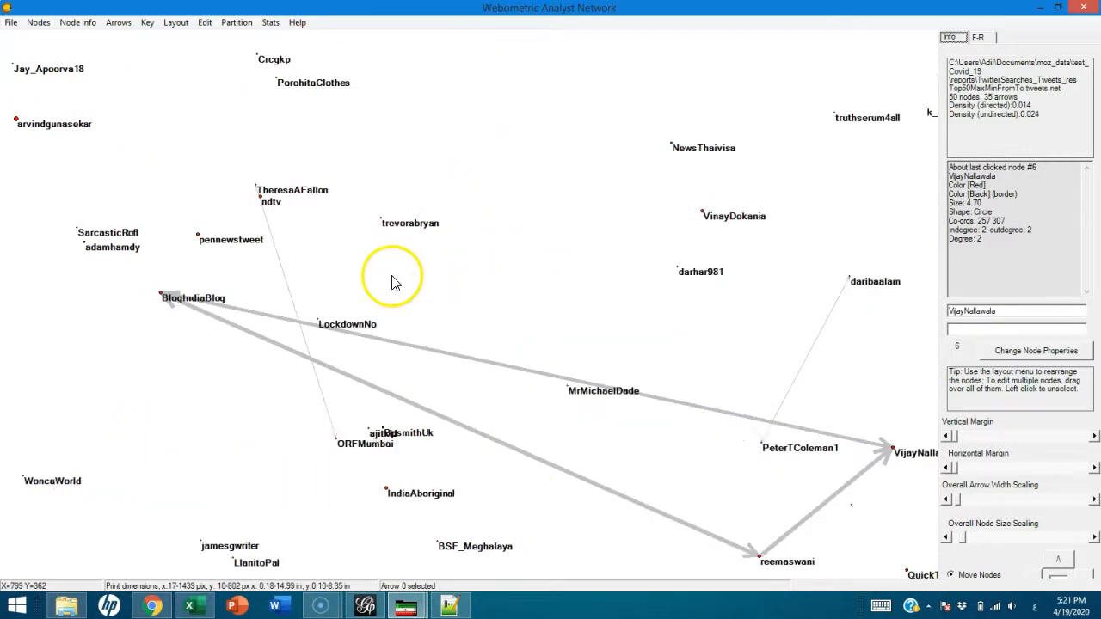
{"action": "left_click", "coordinate": [175, 23]}
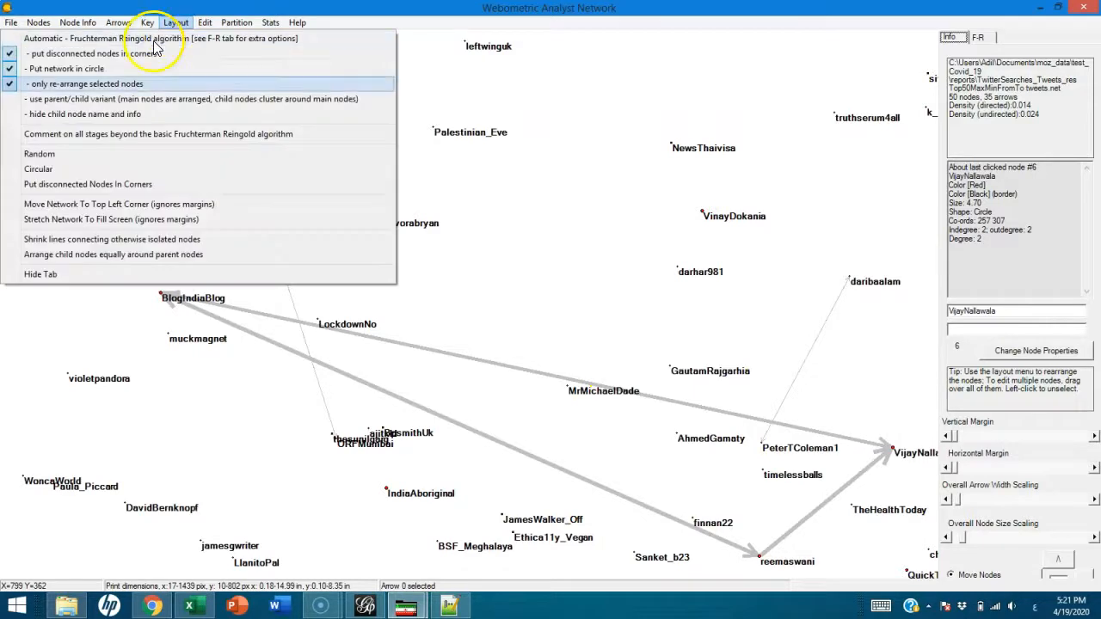
{"action": "left_click", "coordinate": [47, 156]}
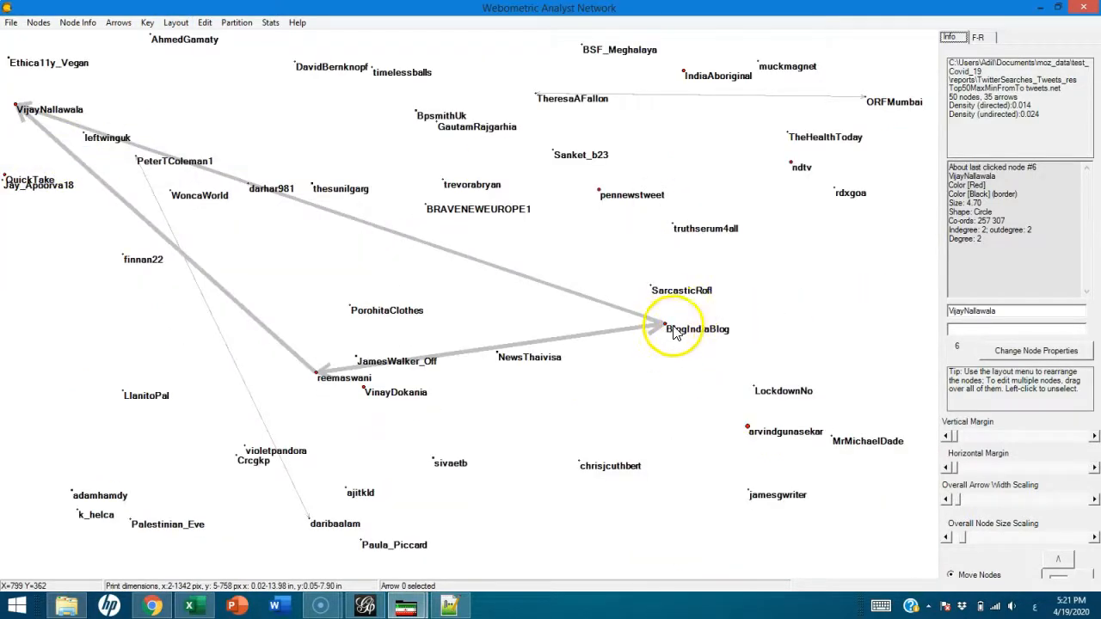
{"action": "left_click_drag", "start_coordinate": [667, 327], "coordinate": [668, 315]}
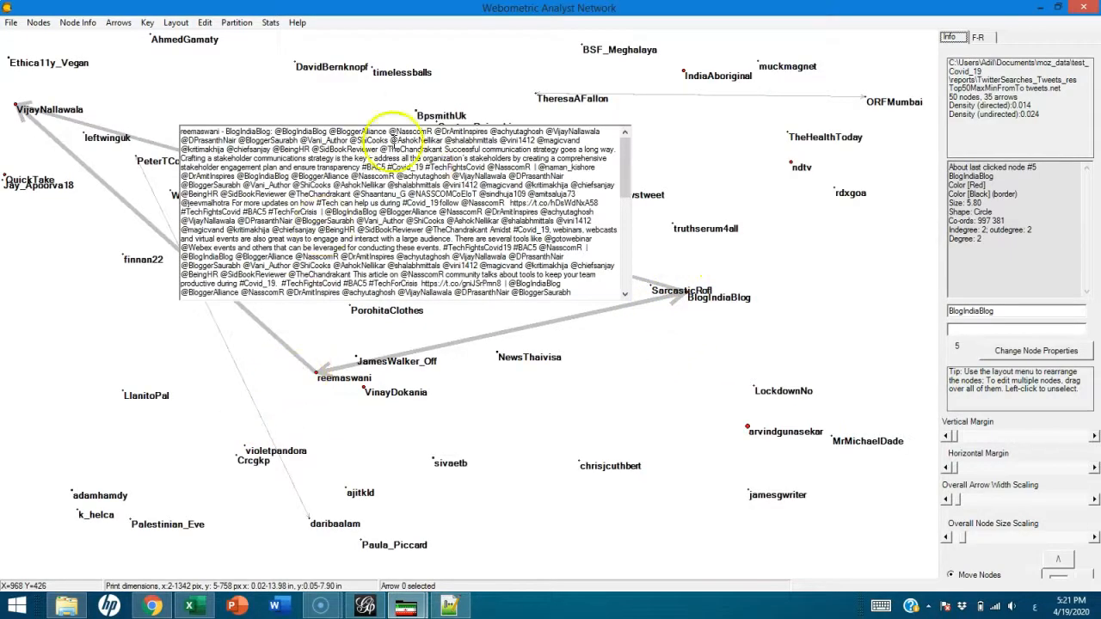
{"action": "left_click_drag", "start_coordinate": [318, 372], "coordinate": [338, 458]}
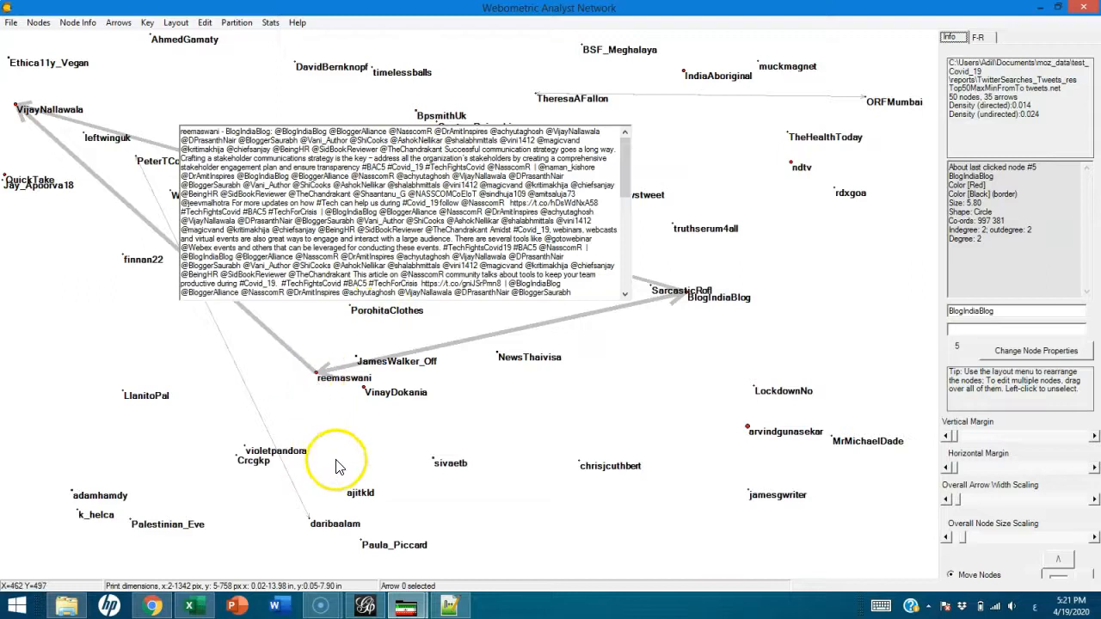
{"action": "left_click", "coordinate": [176, 22]}
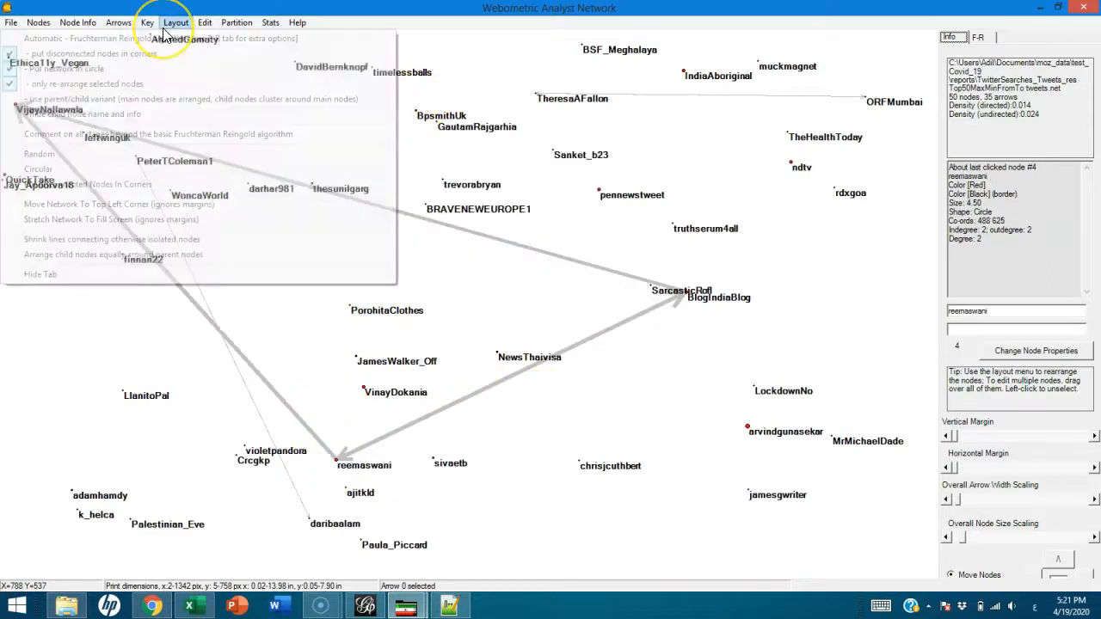
{"action": "left_click", "coordinate": [50, 172]}
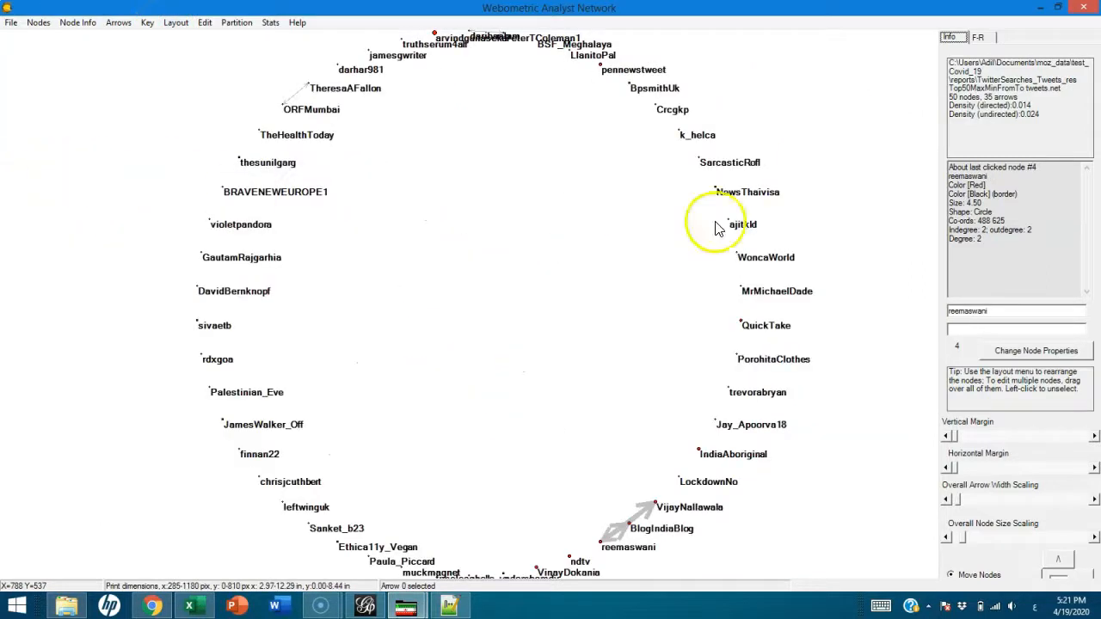
{"action": "left_click", "coordinate": [118, 23]}
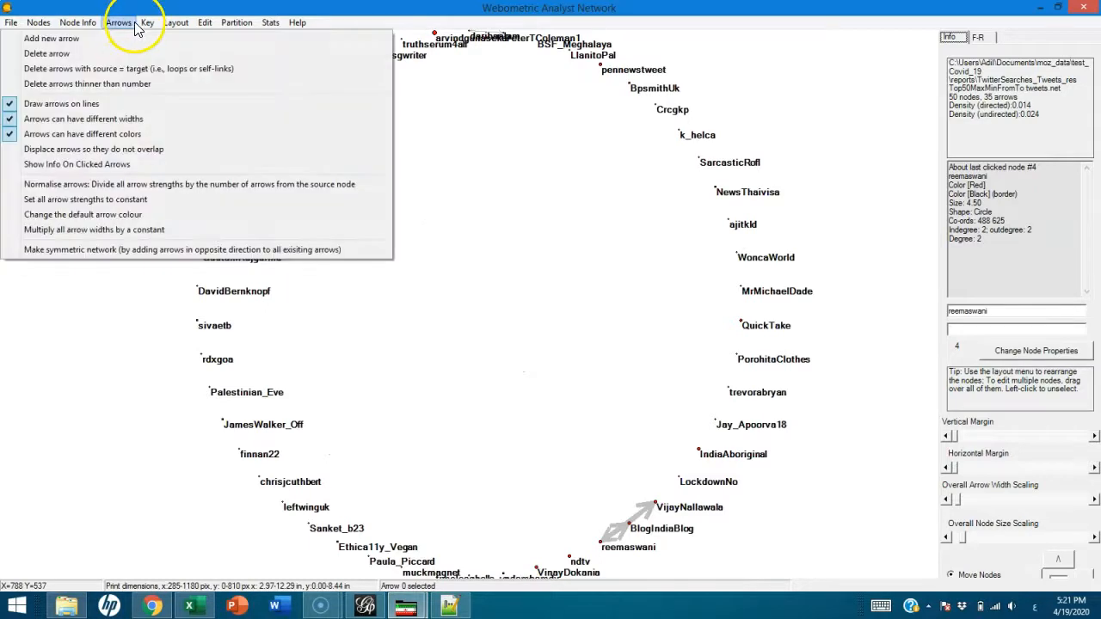
{"action": "mouse_move", "coordinate": [92, 26]}
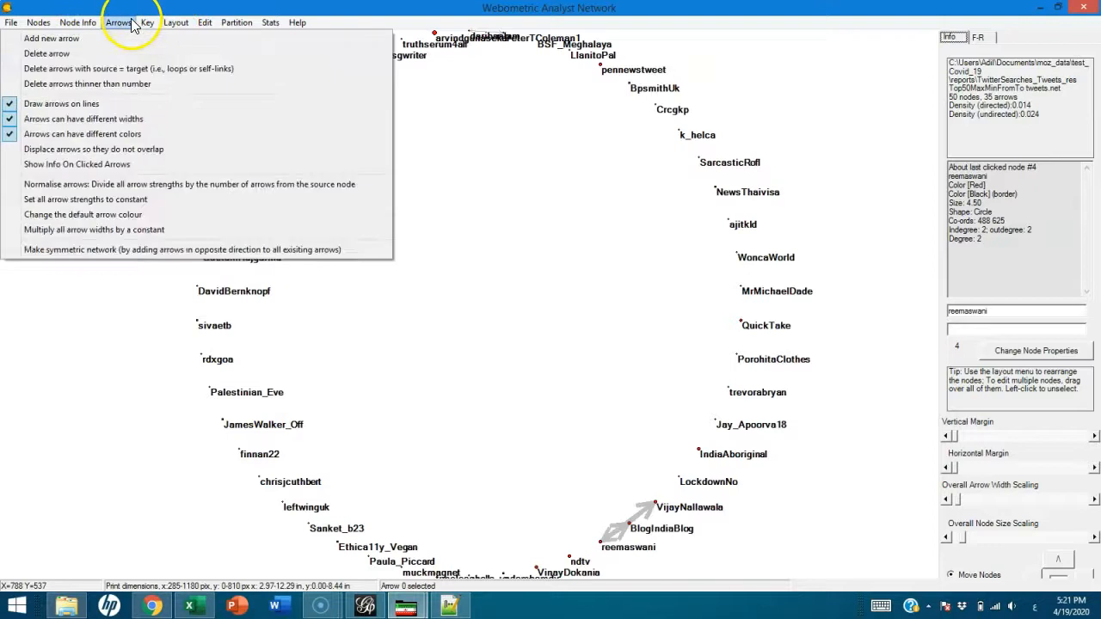
{"action": "mouse_move", "coordinate": [37, 26]}
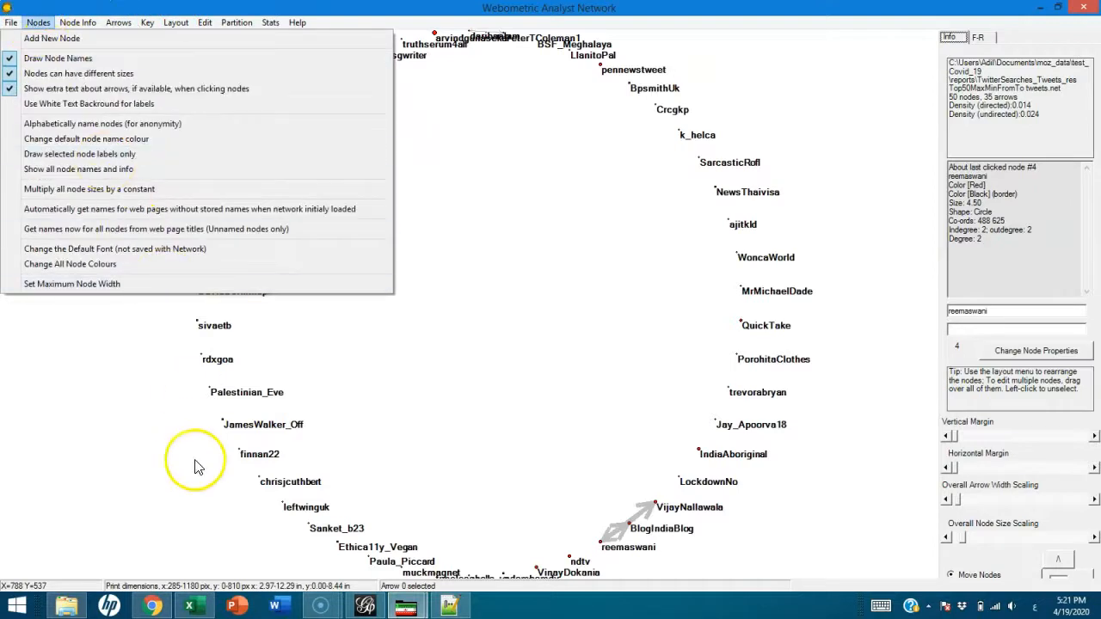
{"action": "left_click", "coordinate": [517, 437]}
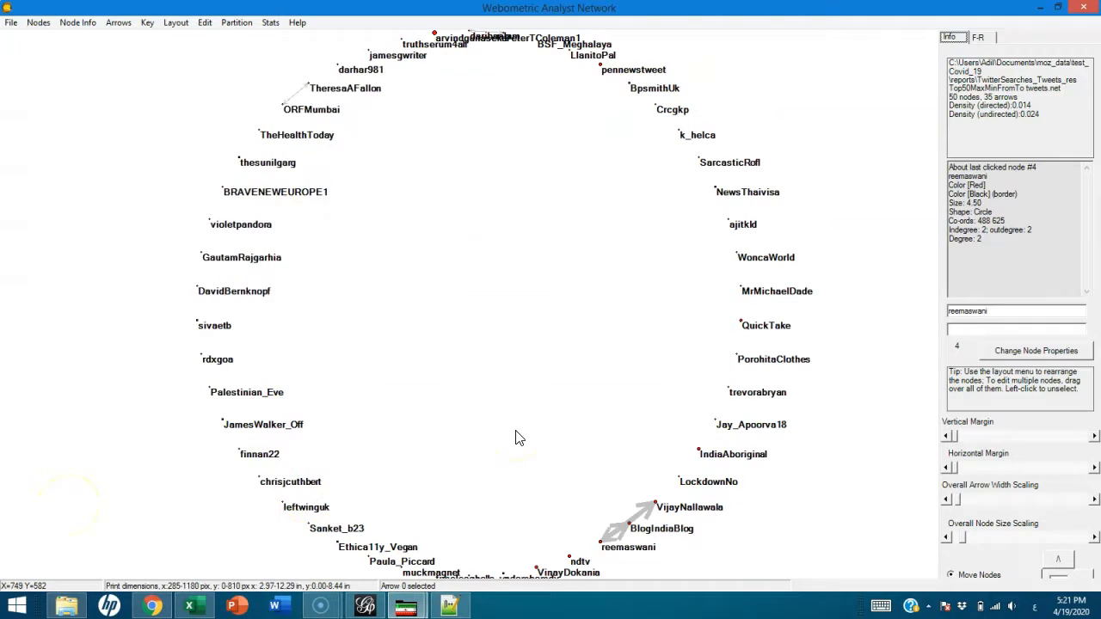
{"action": "left_click", "coordinate": [271, 23]}
{"action": "mouse_move", "coordinate": [232, 28]}
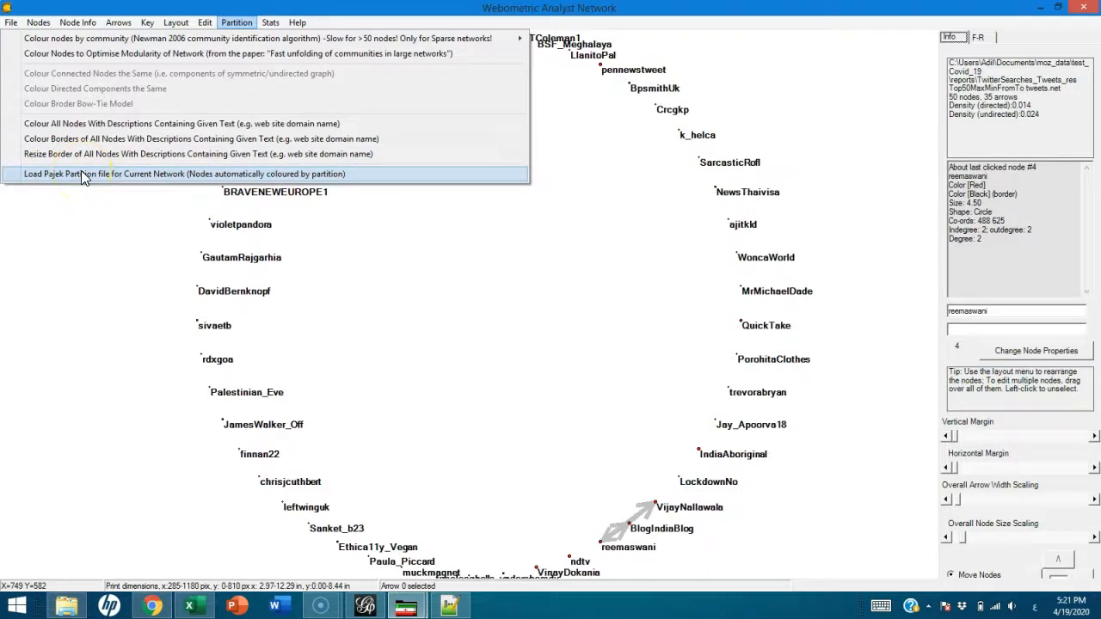
{"action": "left_click", "coordinate": [424, 353]}
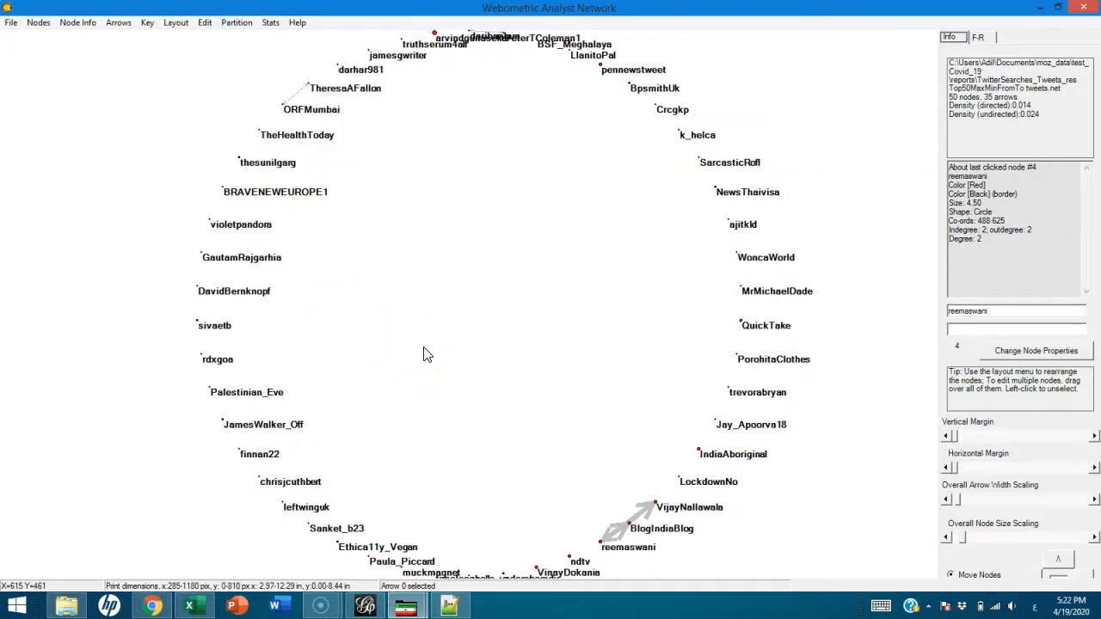
{"action": "left_click", "coordinate": [449, 606]}
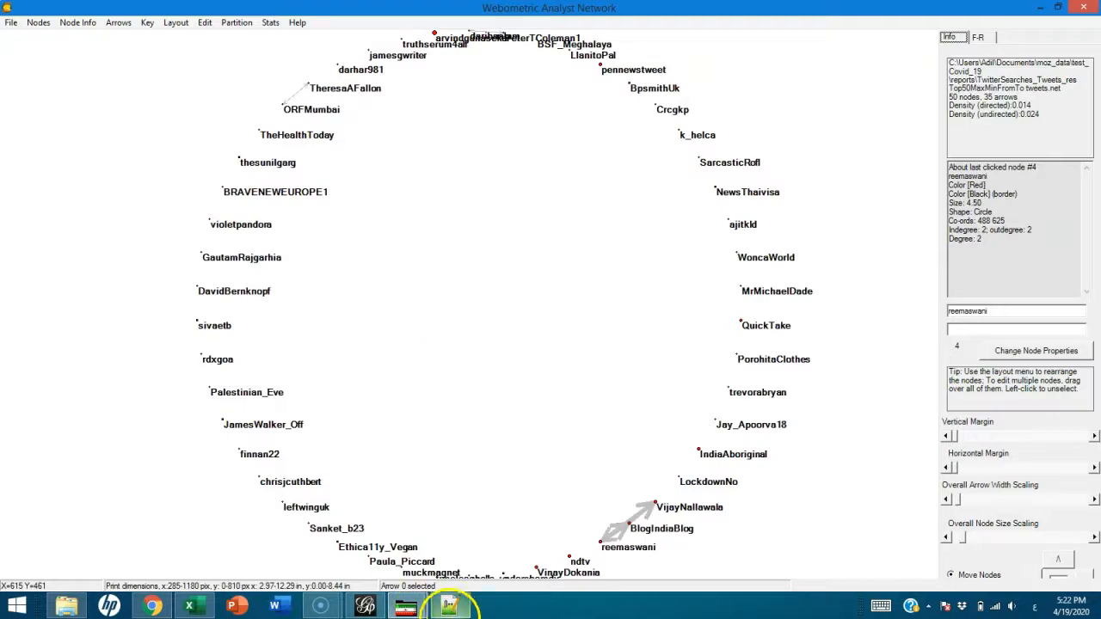
{"action": "mouse_move", "coordinate": [453, 608]}
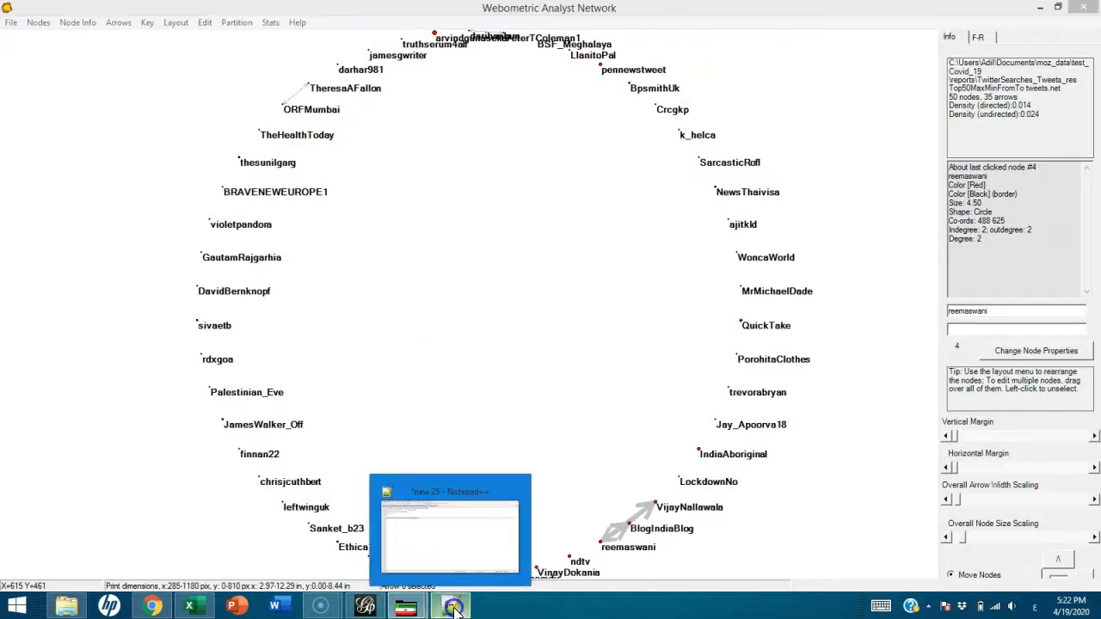
{"action": "left_click", "coordinate": [449, 529]}
{"action": "left_click", "coordinate": [1061, 9]}
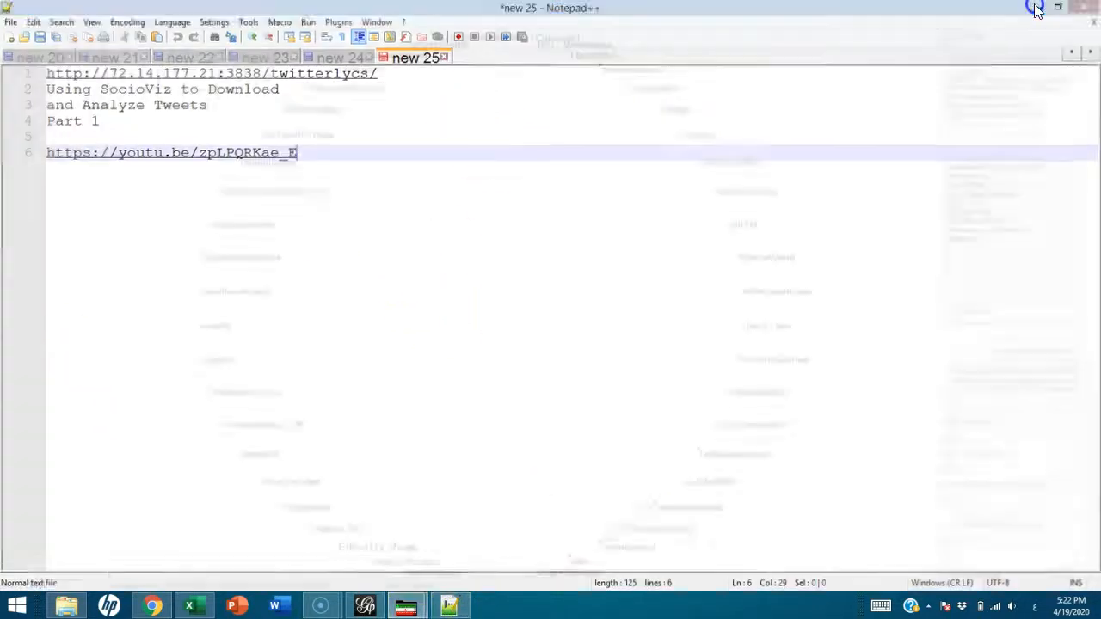